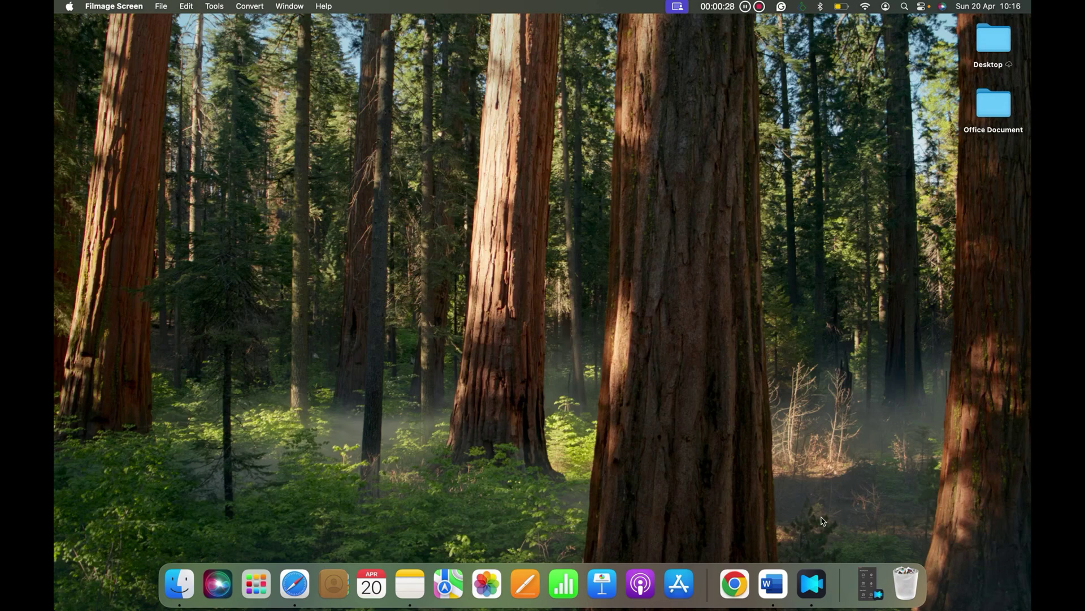
Launch Safari and run a Google search for 'family tree maker 2019'
click(294, 582)
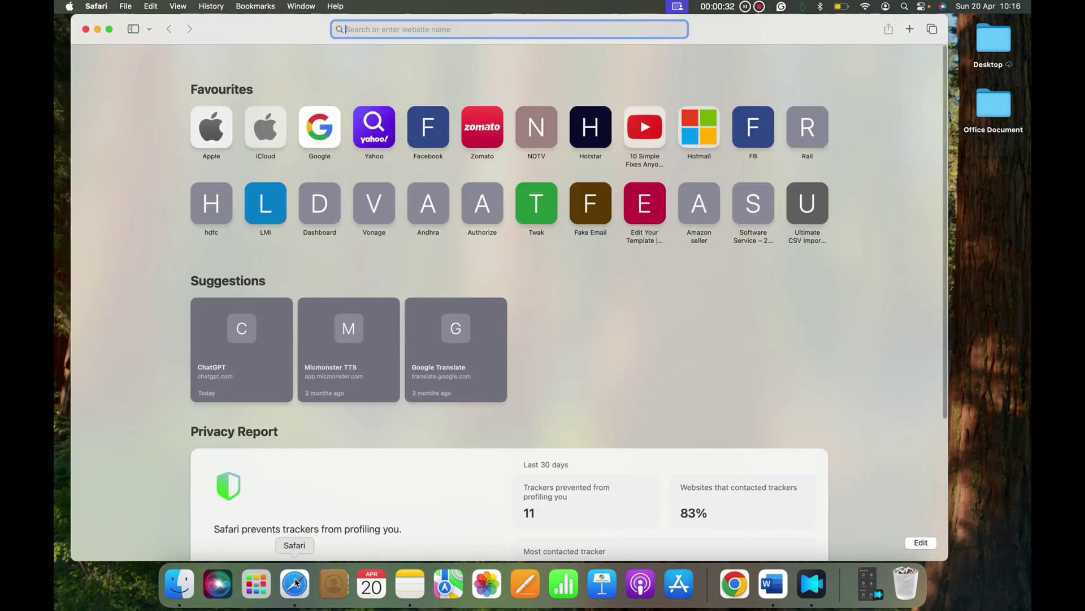
text(family)
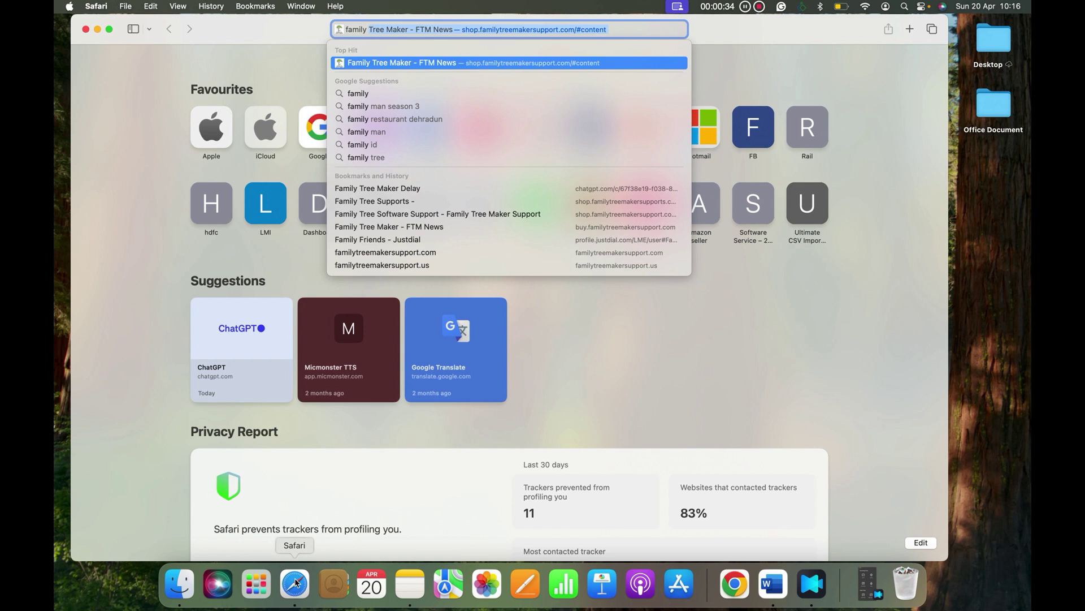
text( treem)
key(BackSpace)
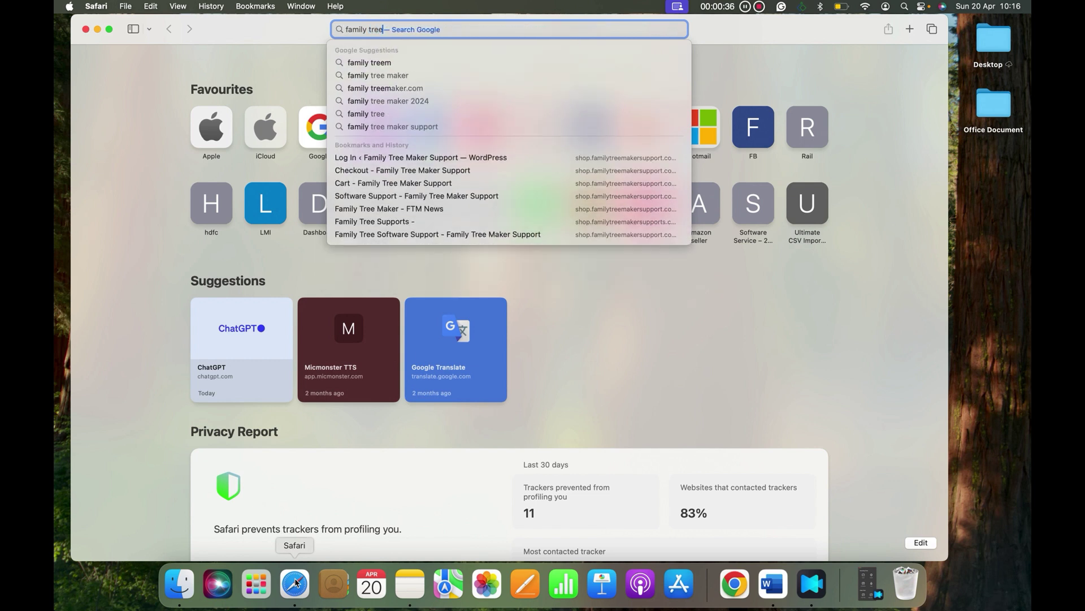
text(maker)
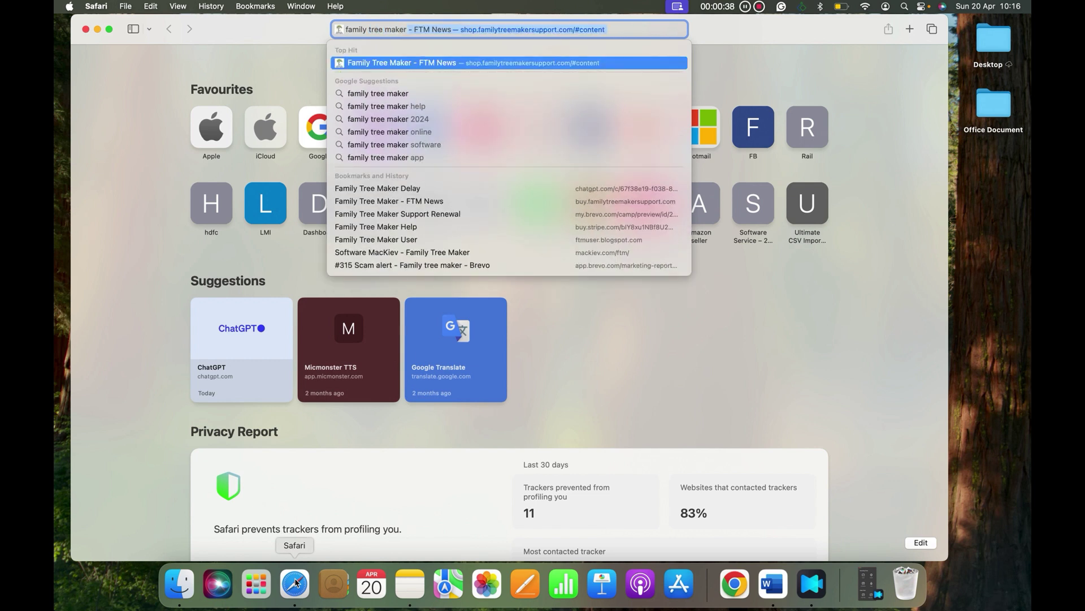
text( 2019)
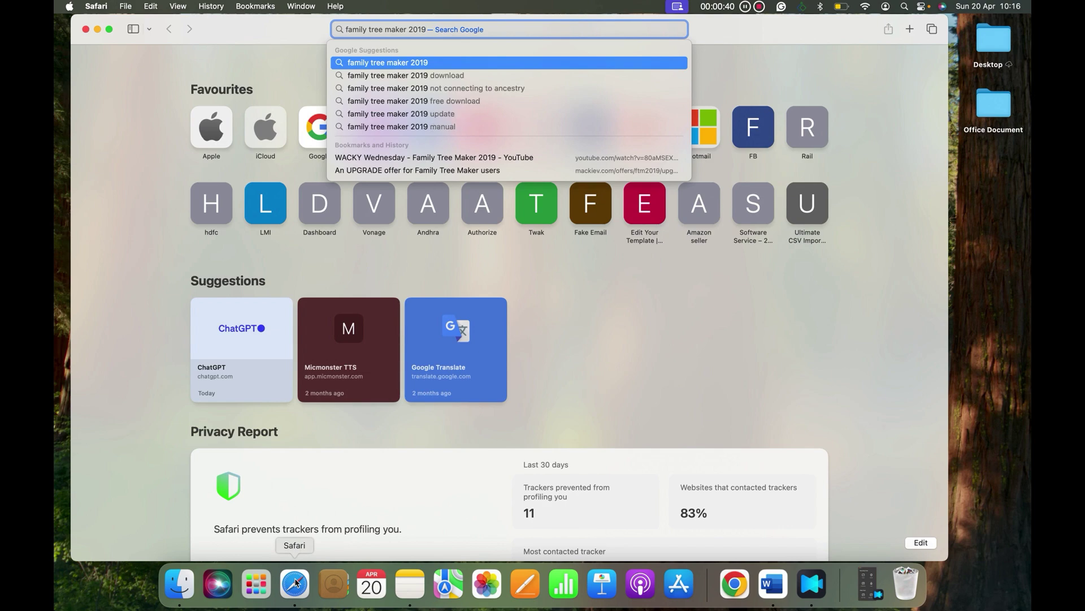
key(Return)
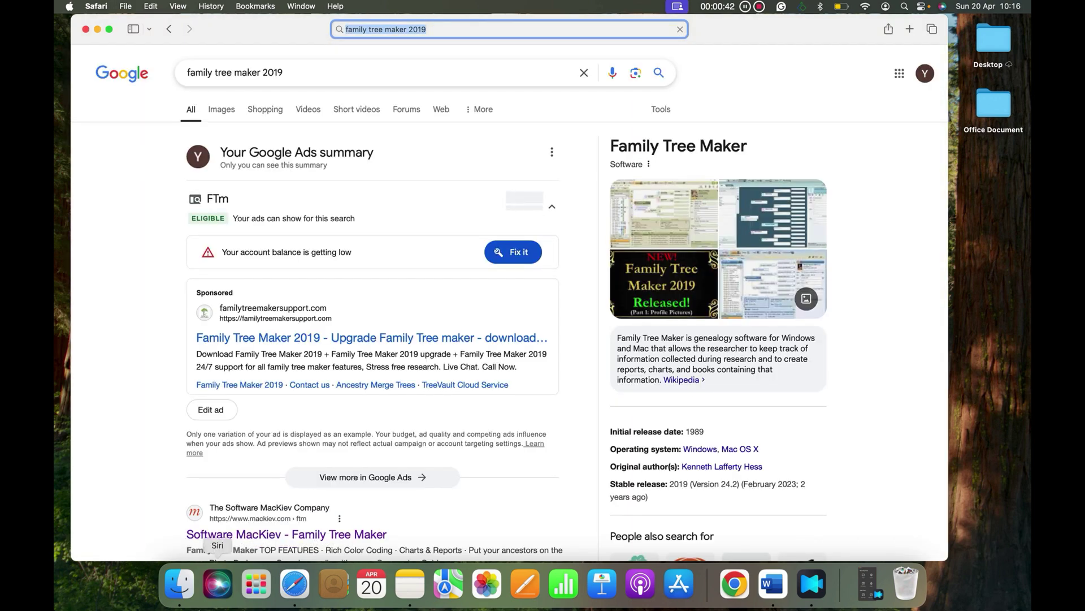
scroll(294, 402, down, 7)
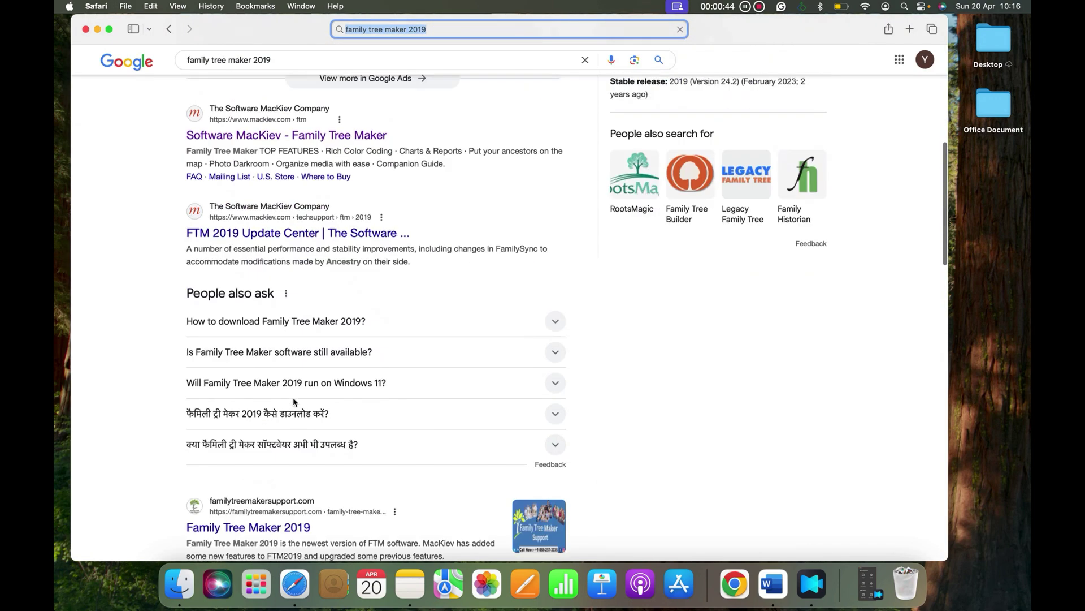
scroll(294, 402, up, 2)
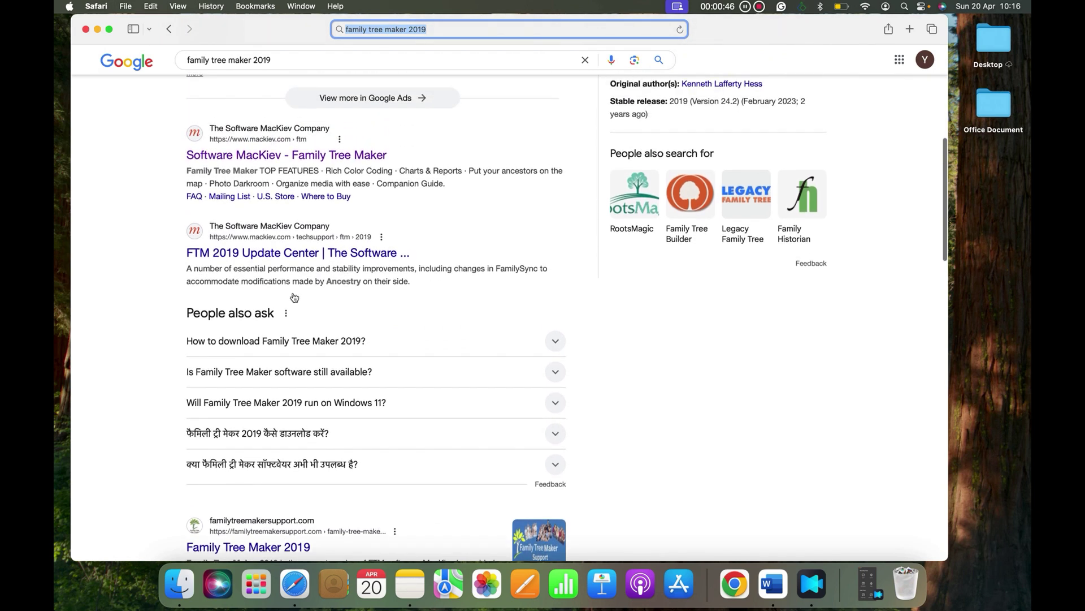
Open the Software MacKiev Family Tree Maker 2019 result and check its mackiev.com address
click(290, 158)
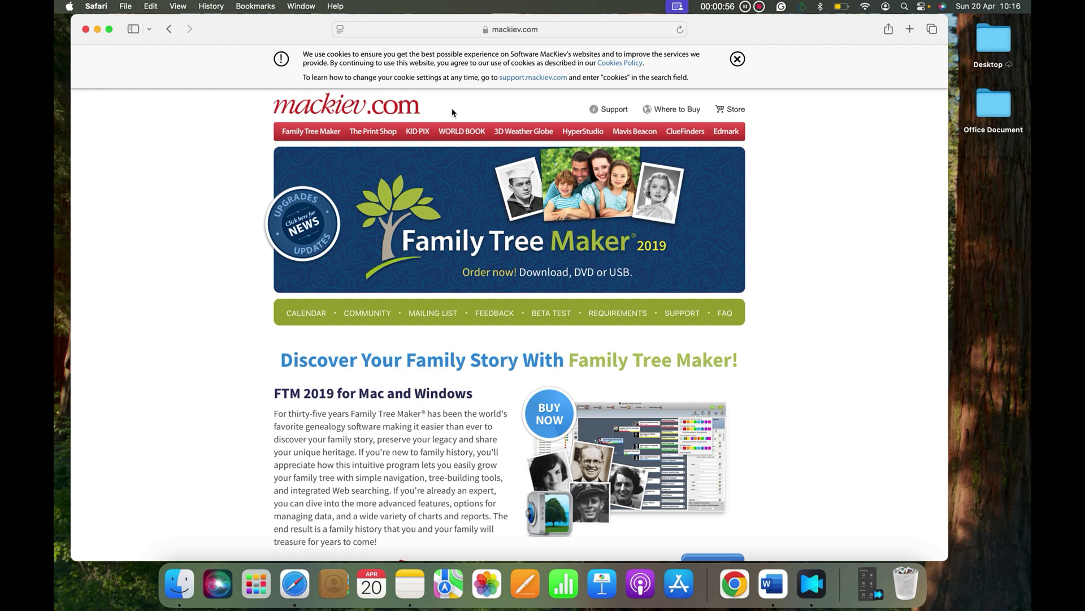
click(567, 30)
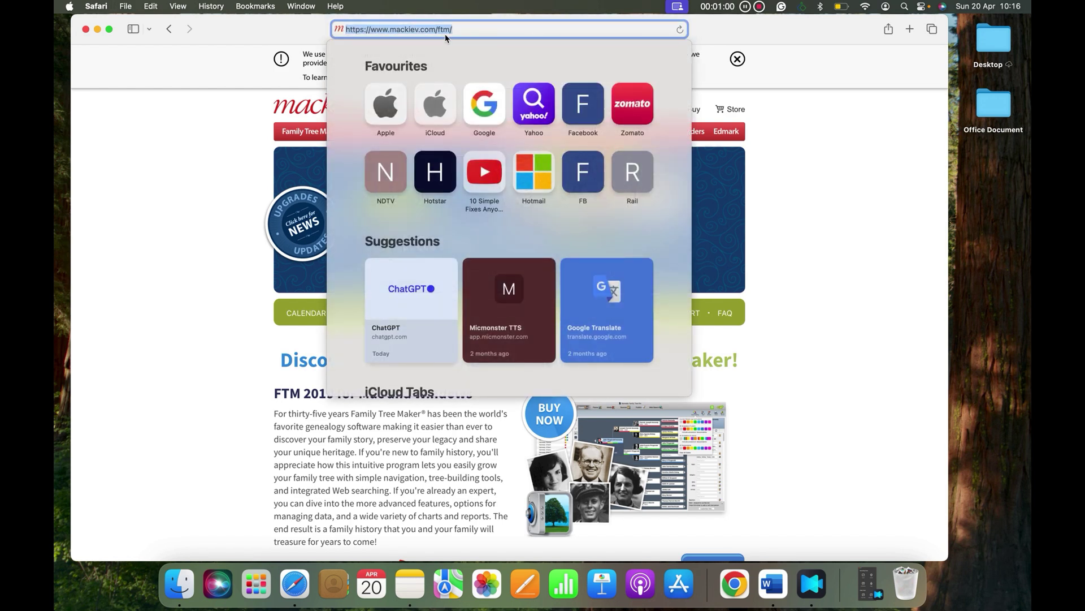
click(214, 214)
scroll(337, 347, down, 3)
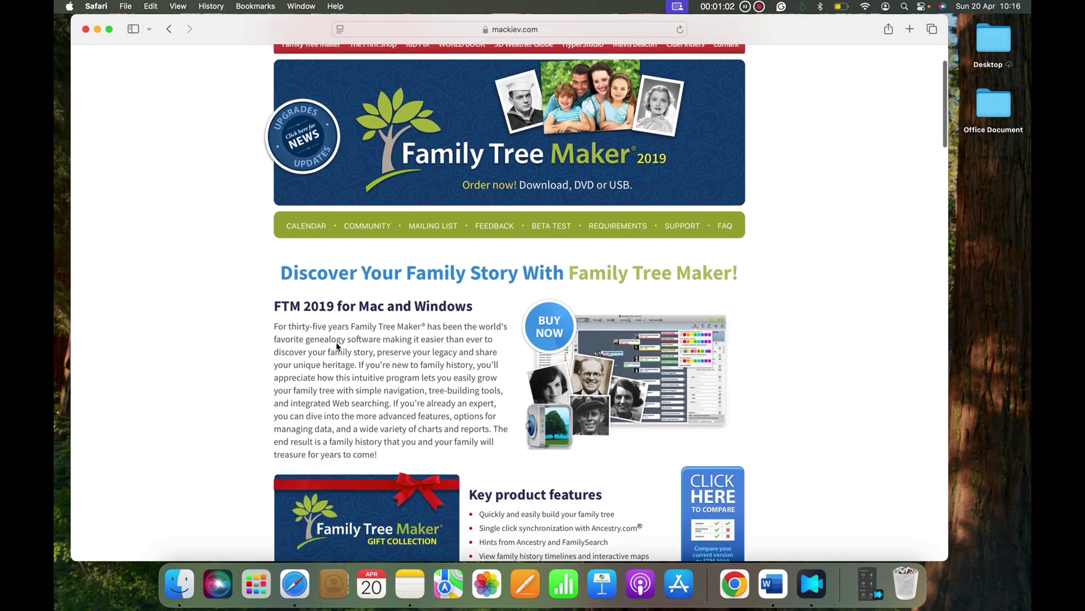
Start buying Family Tree Maker 2019 from MacKiev's United States store
click(552, 321)
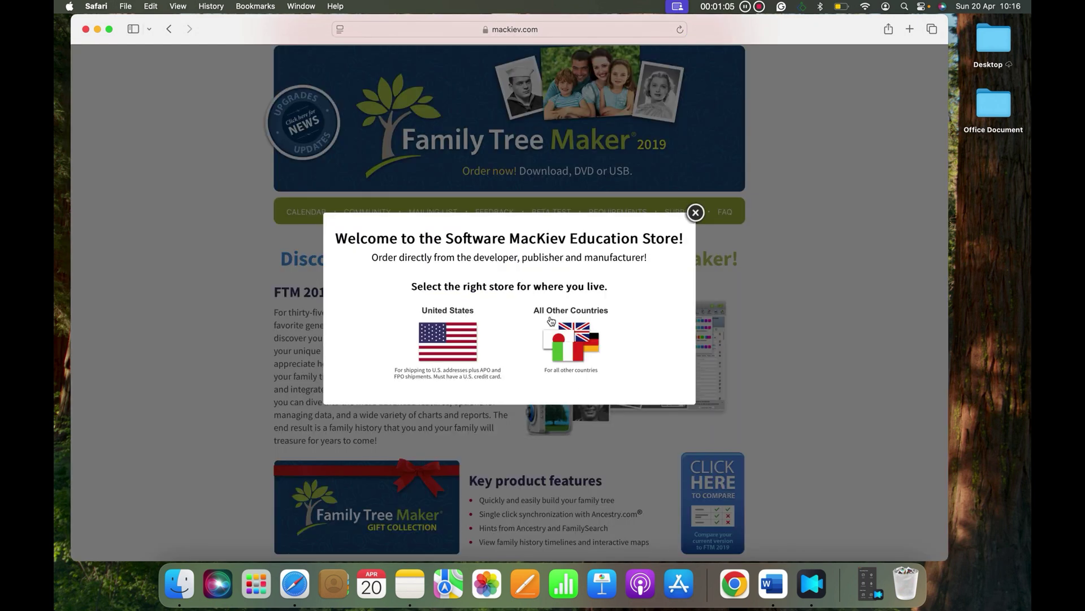
click(436, 337)
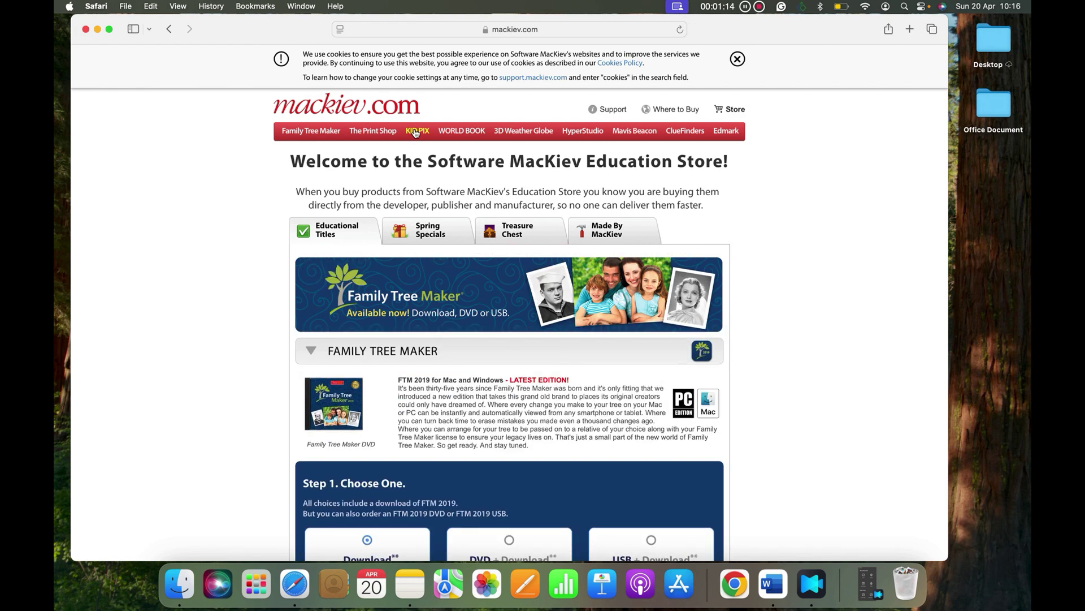
scroll(436, 246, down, 5)
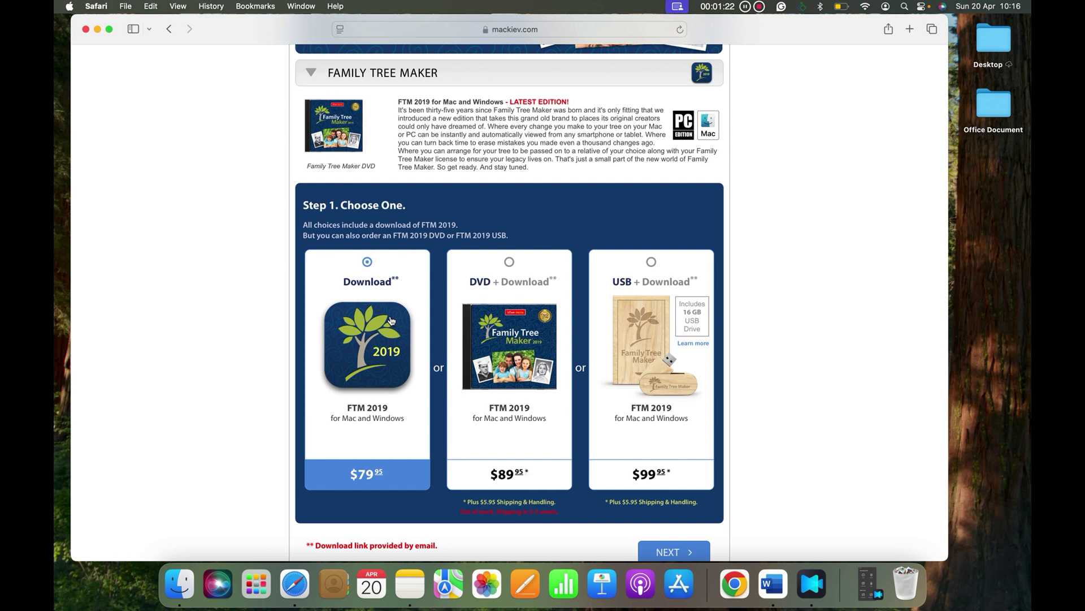
scroll(391, 323, down, 2)
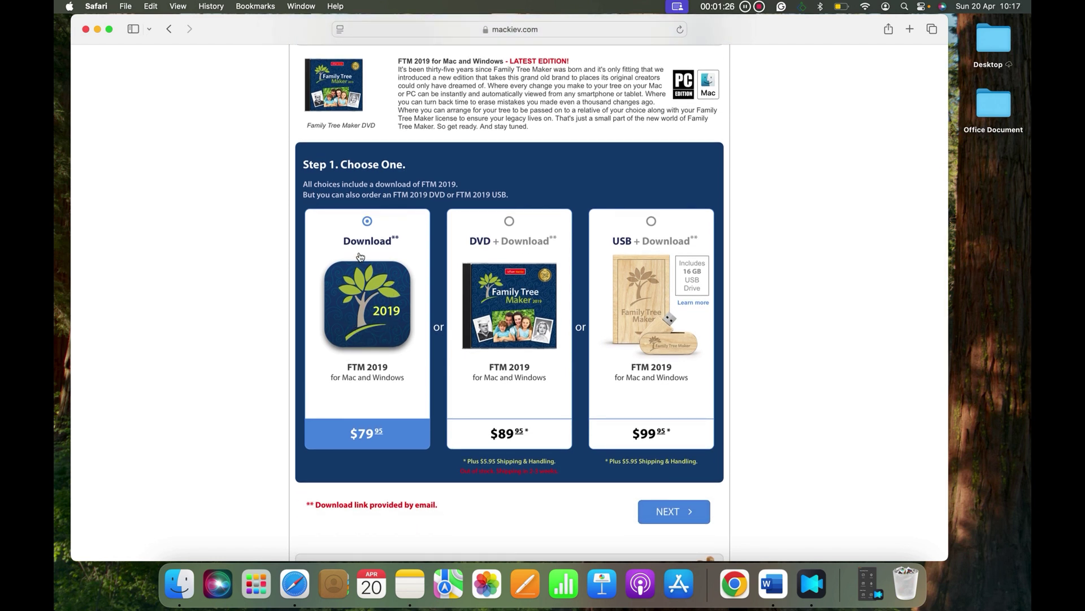
Choose the USB + Download edition at $99.95 in Step 1
click(517, 253)
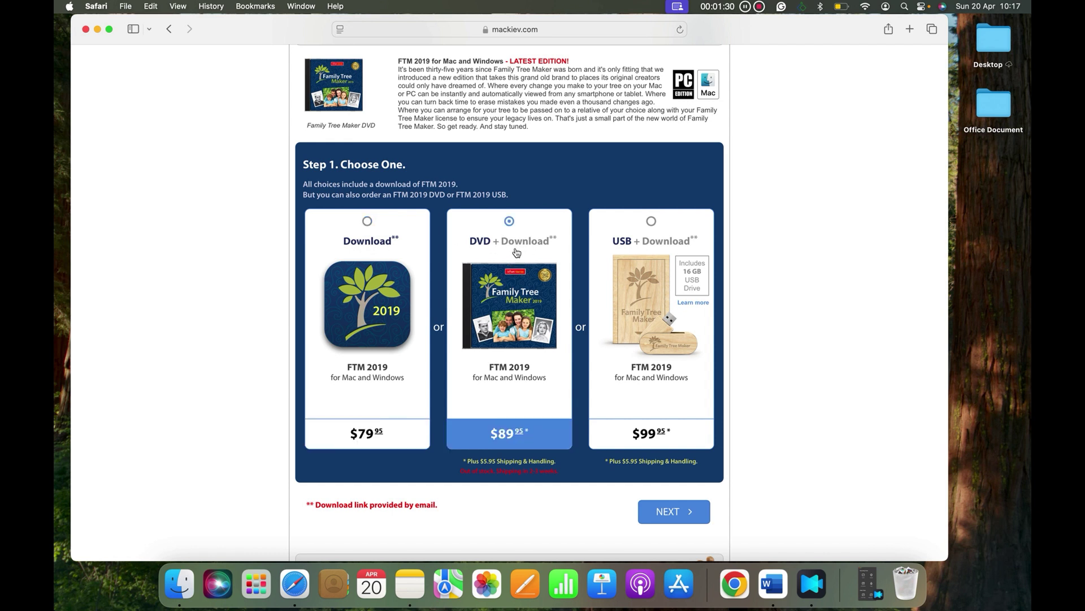
click(655, 260)
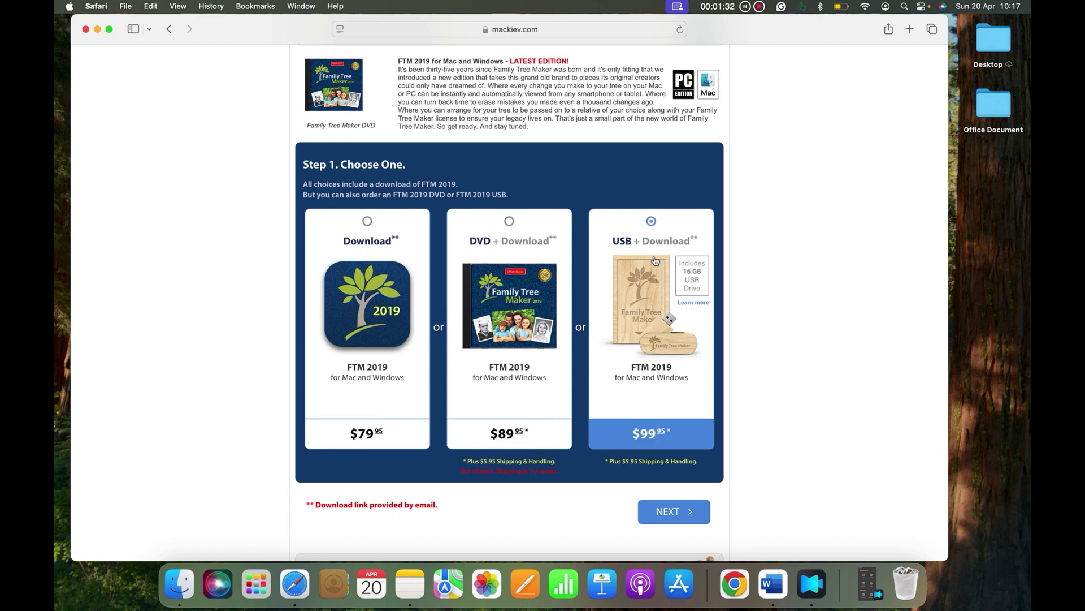
click(531, 276)
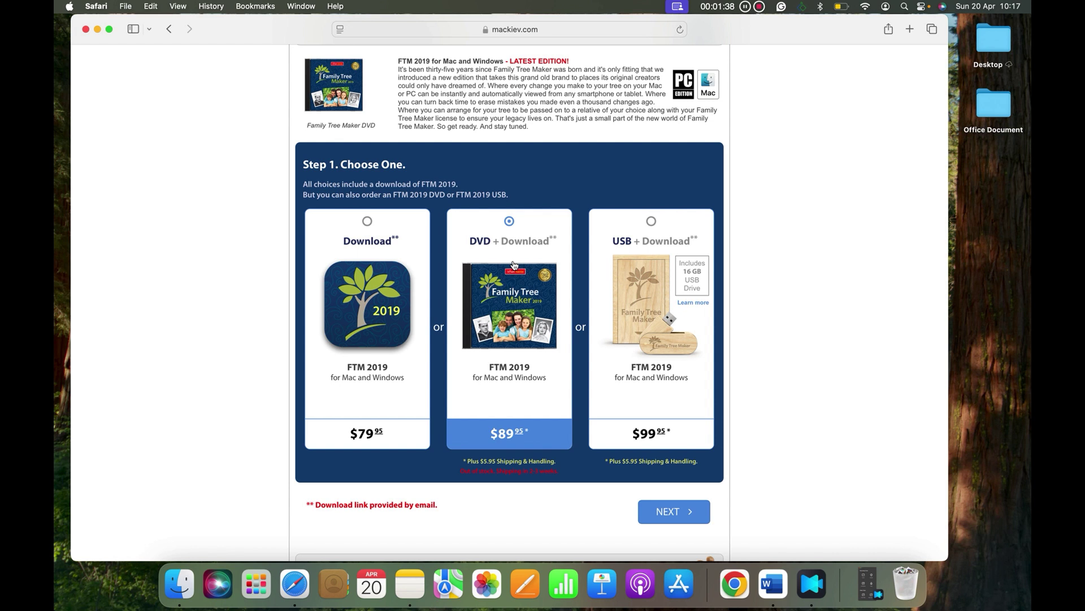
scroll(513, 265, down, 1)
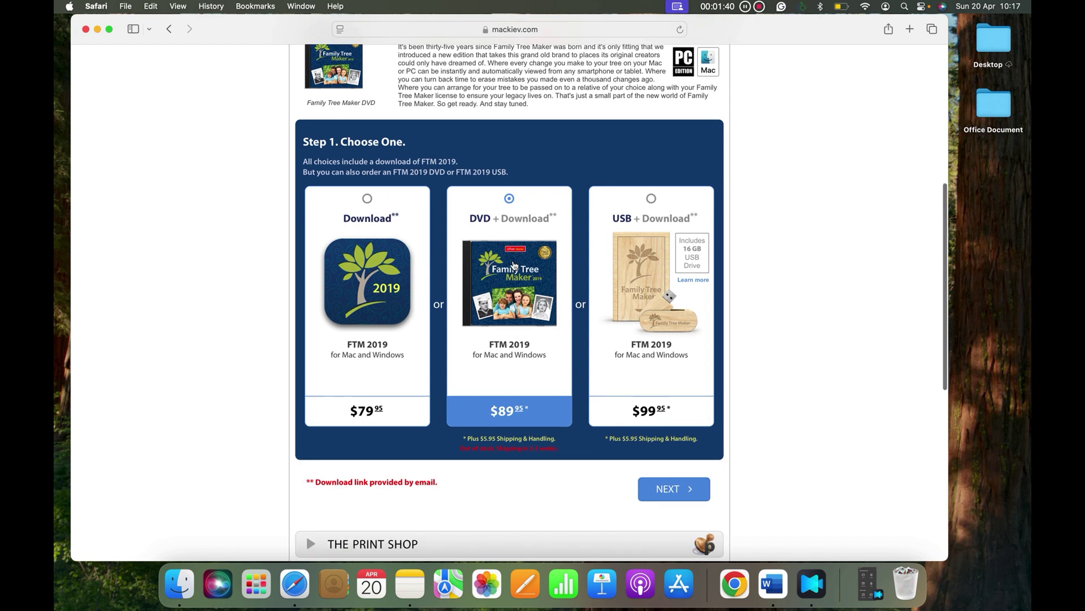
click(624, 245)
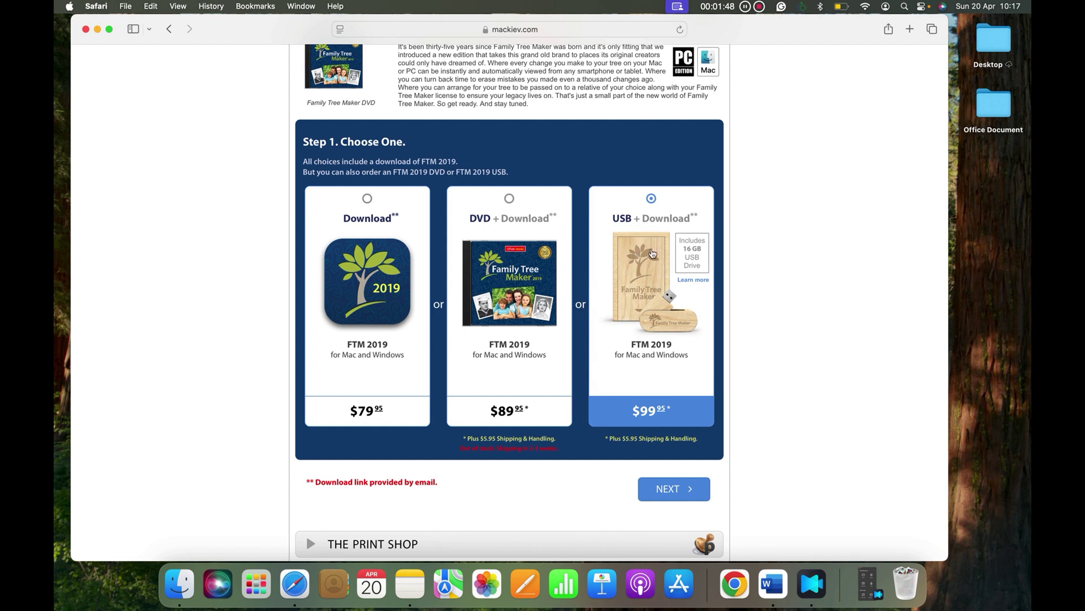
scroll(653, 252, down, 2)
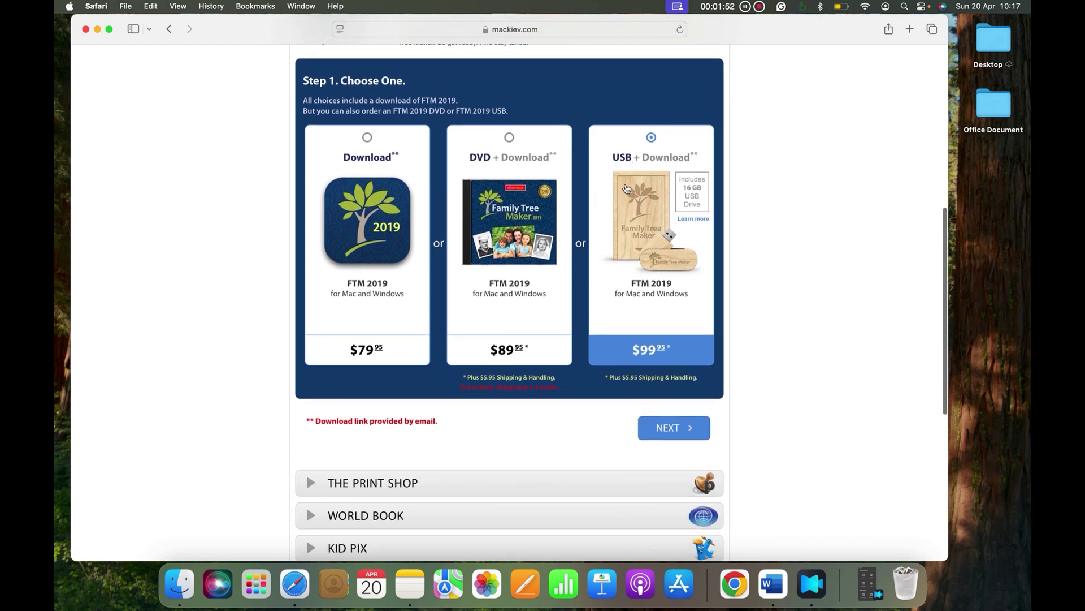
Continue past Step 1 and skip the $20 Family Pack without adding it
click(677, 432)
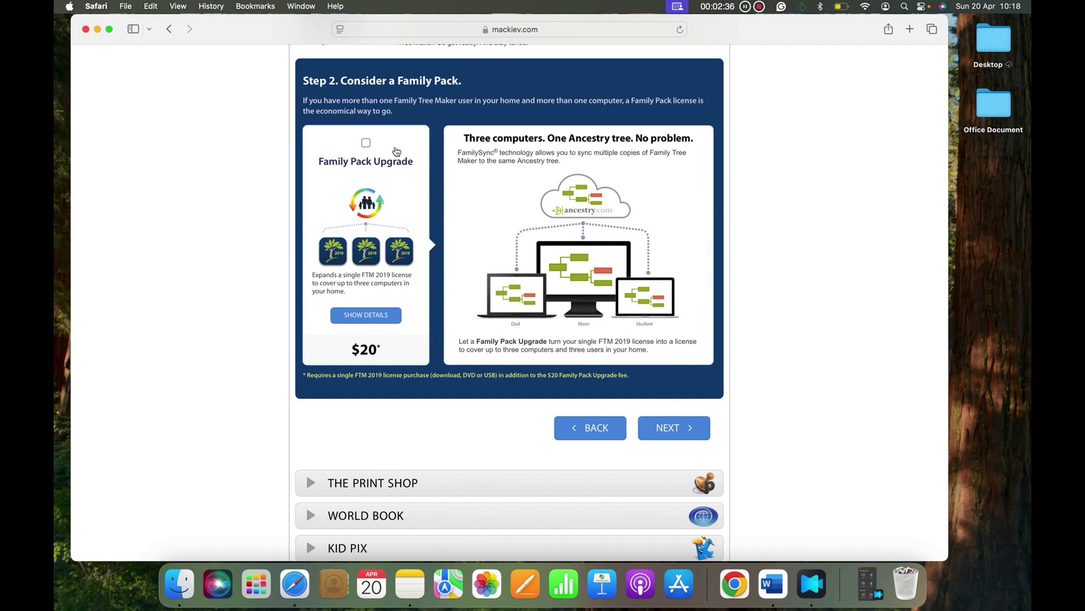
click(676, 429)
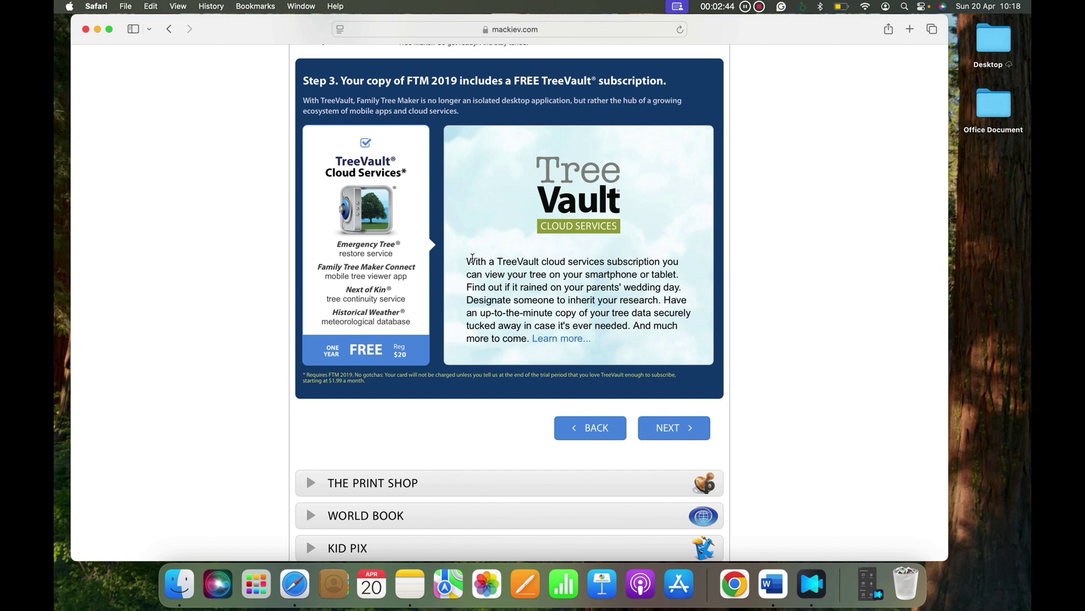
Leave the free TreeVault subscription checked and continue to the Companion Guide step
click(367, 144)
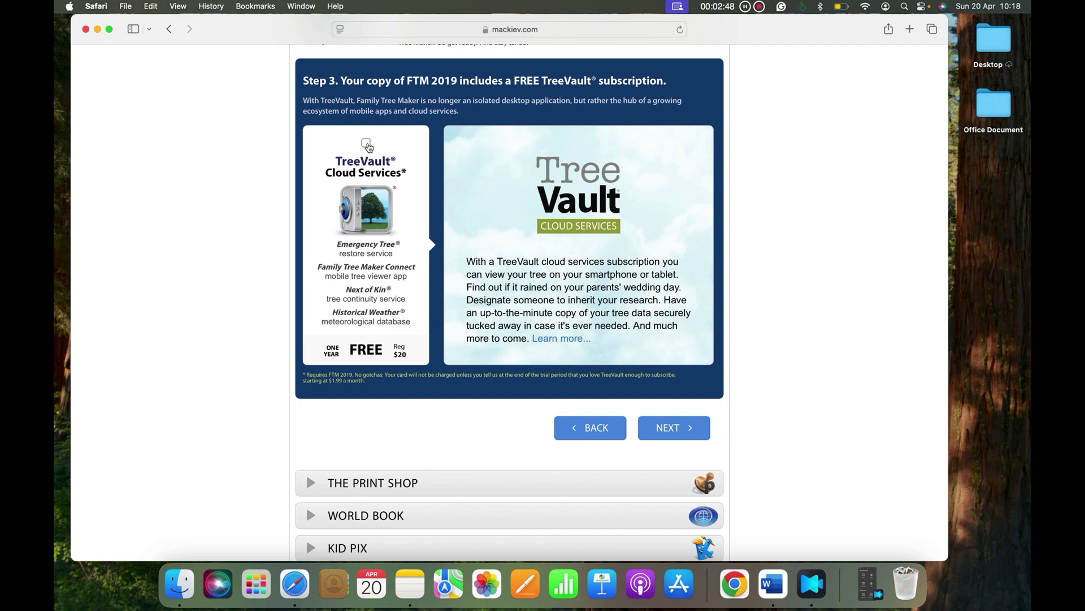
click(367, 145)
click(367, 145)
click(368, 147)
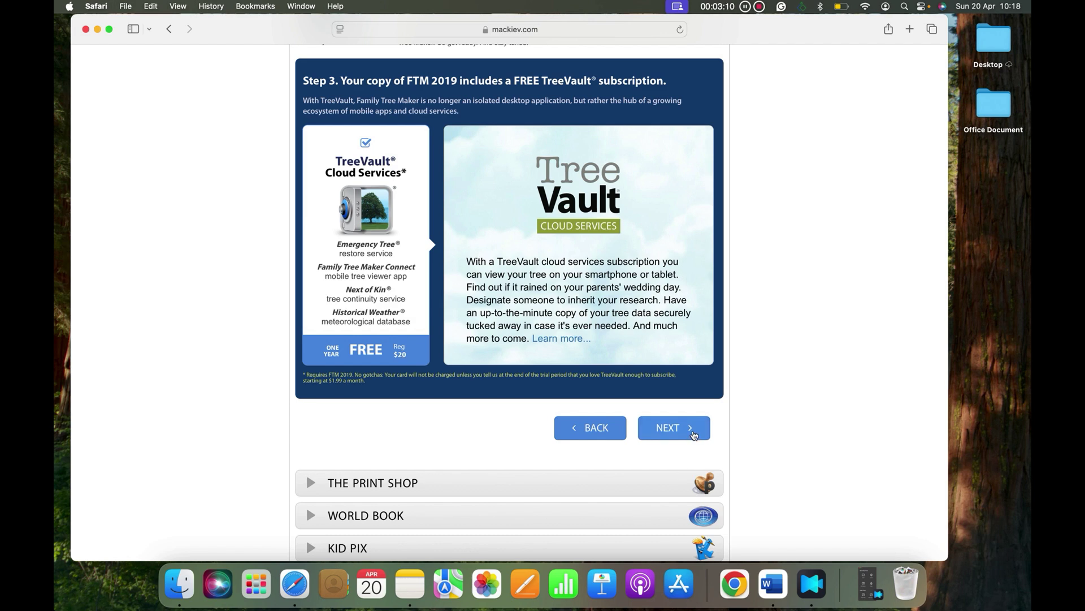
click(695, 435)
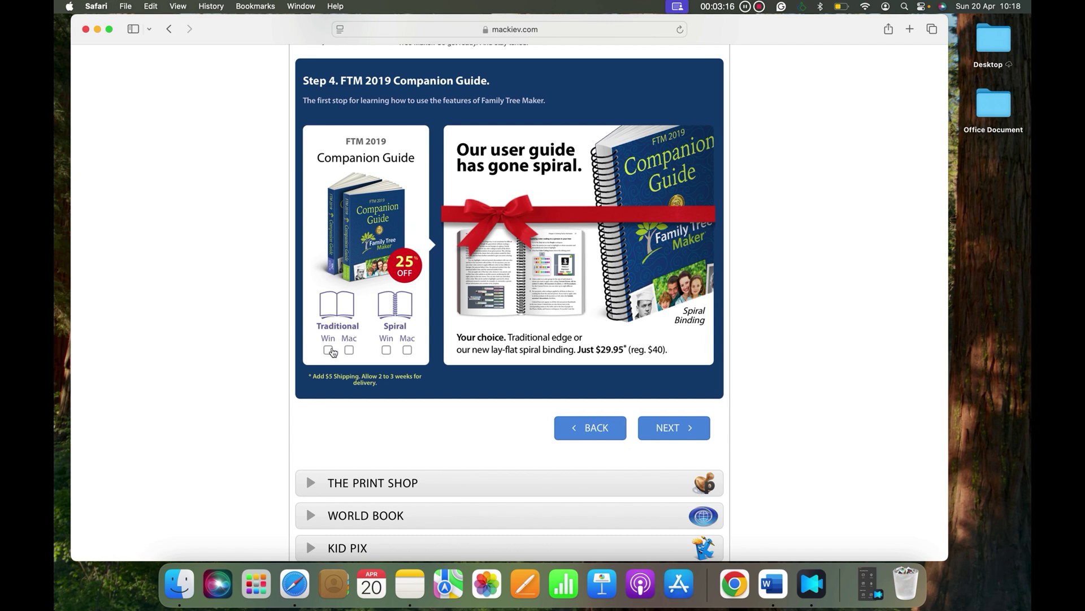
Leave out the $29.95 FTM 2019 Companion Guide and move to the Little Book of Answers step
click(330, 351)
click(330, 350)
click(349, 350)
click(350, 350)
click(682, 427)
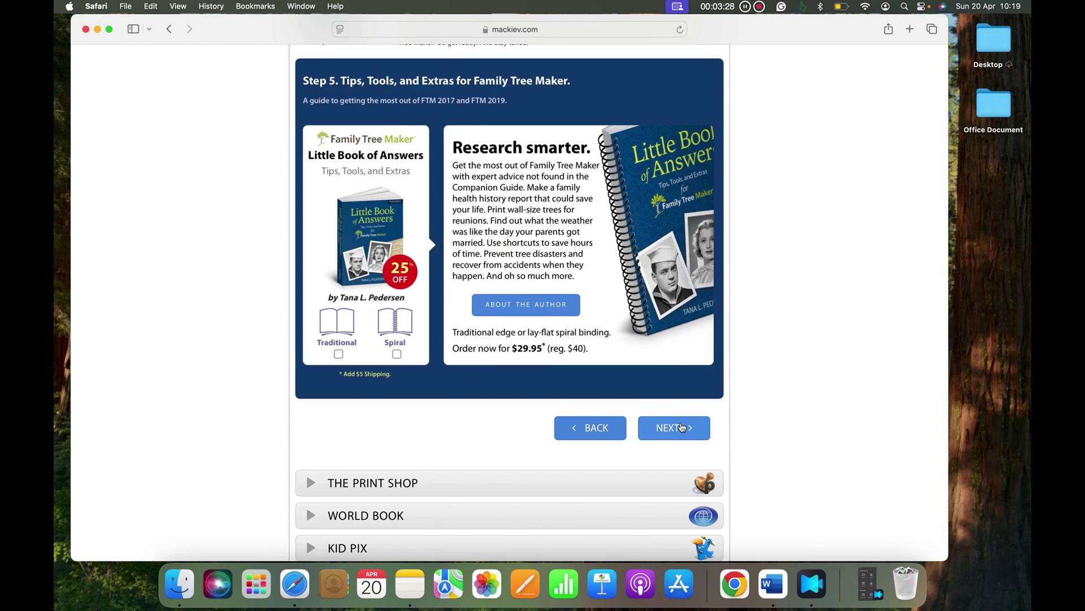
Skip every bonus gift offer through to the order summary
click(681, 427)
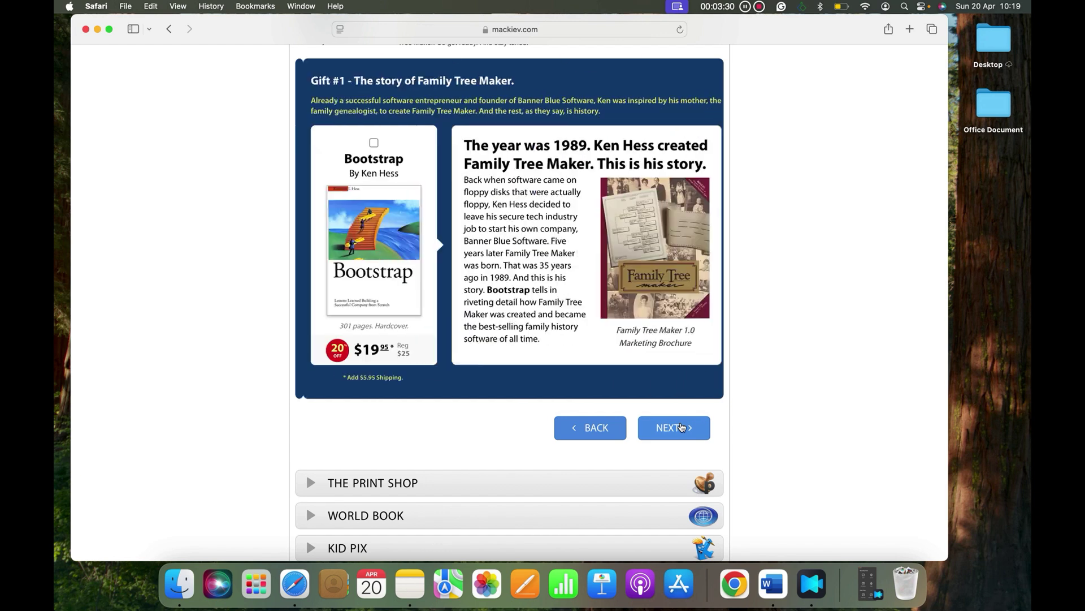
click(681, 427)
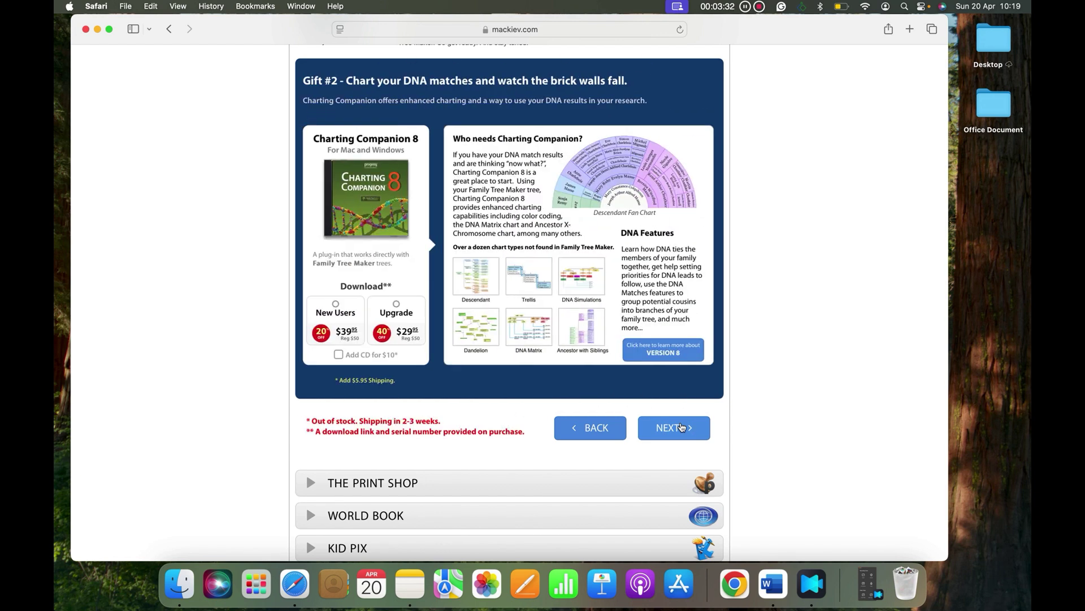
click(681, 427)
click(681, 426)
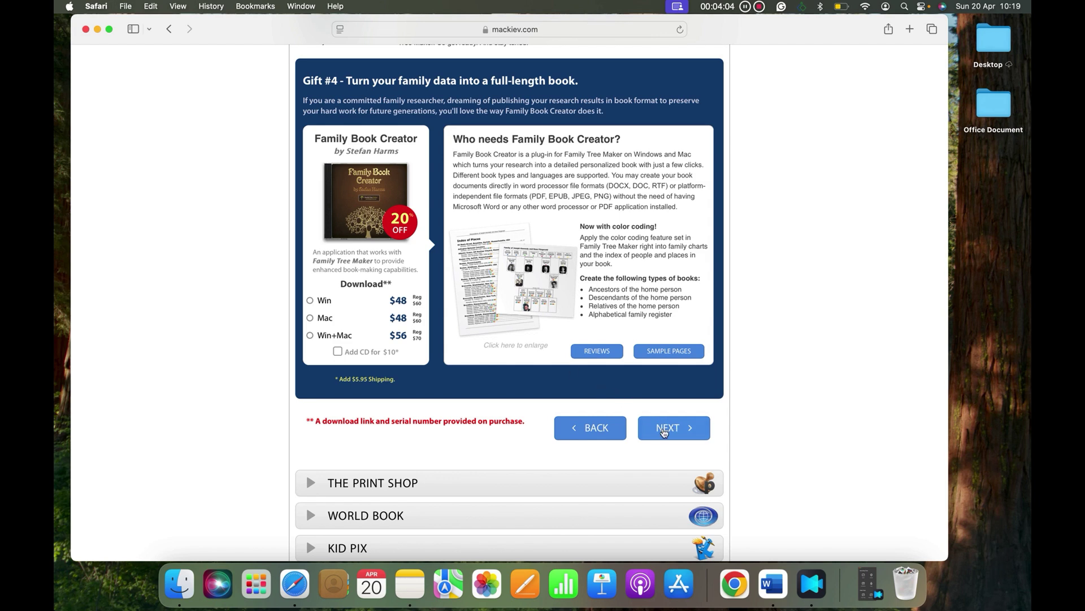
click(664, 430)
click(664, 429)
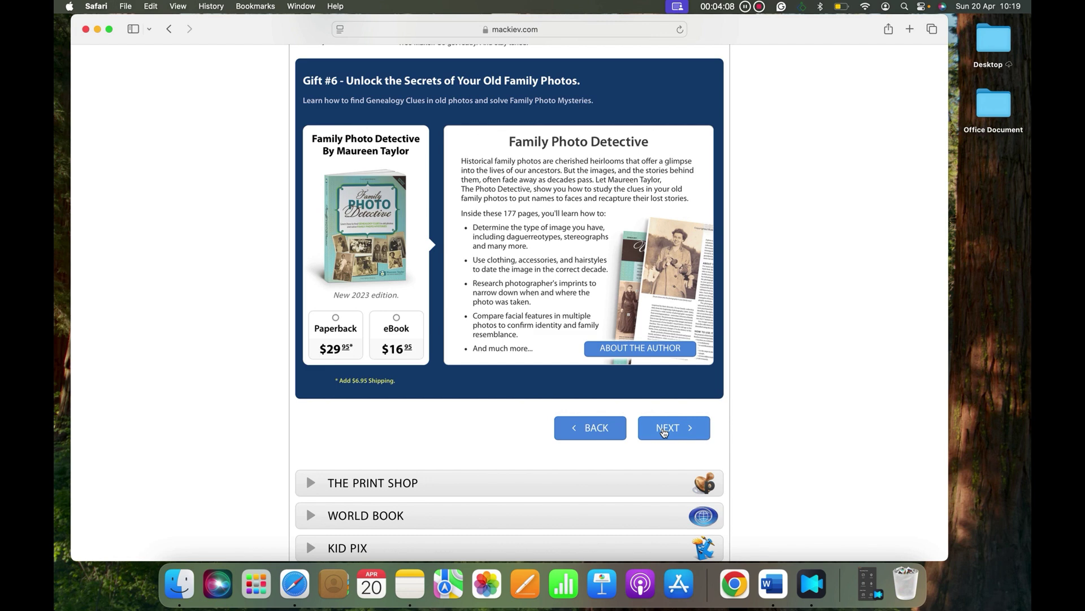
click(664, 430)
click(664, 429)
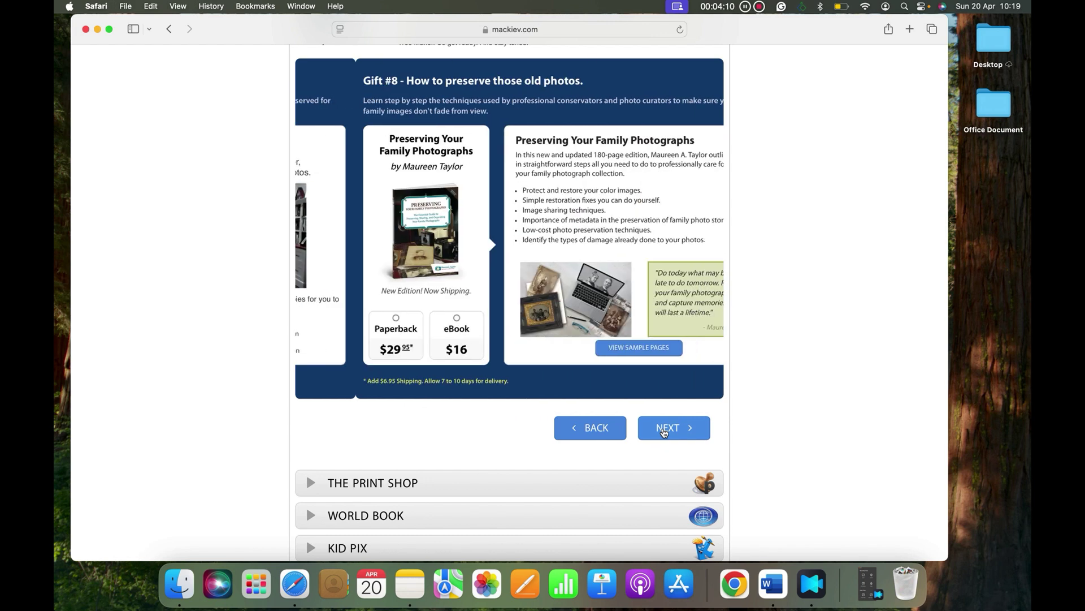
click(664, 430)
click(664, 429)
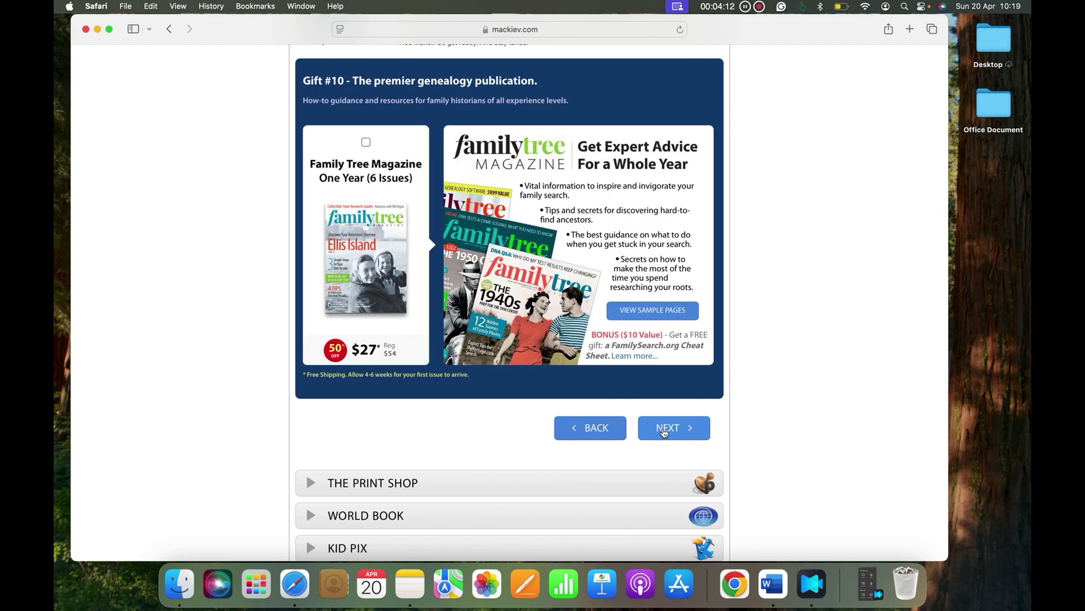
click(665, 429)
click(664, 430)
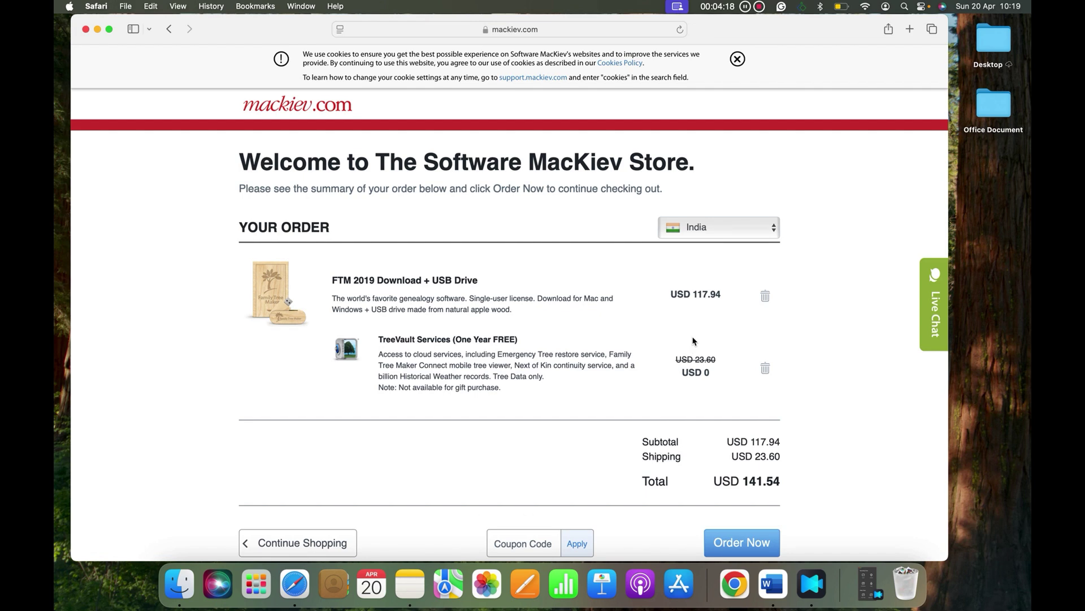
Set the order country to United States for a USD 105.90 total and place the order
scroll(694, 340, down, 2)
scroll(694, 340, down, 2)
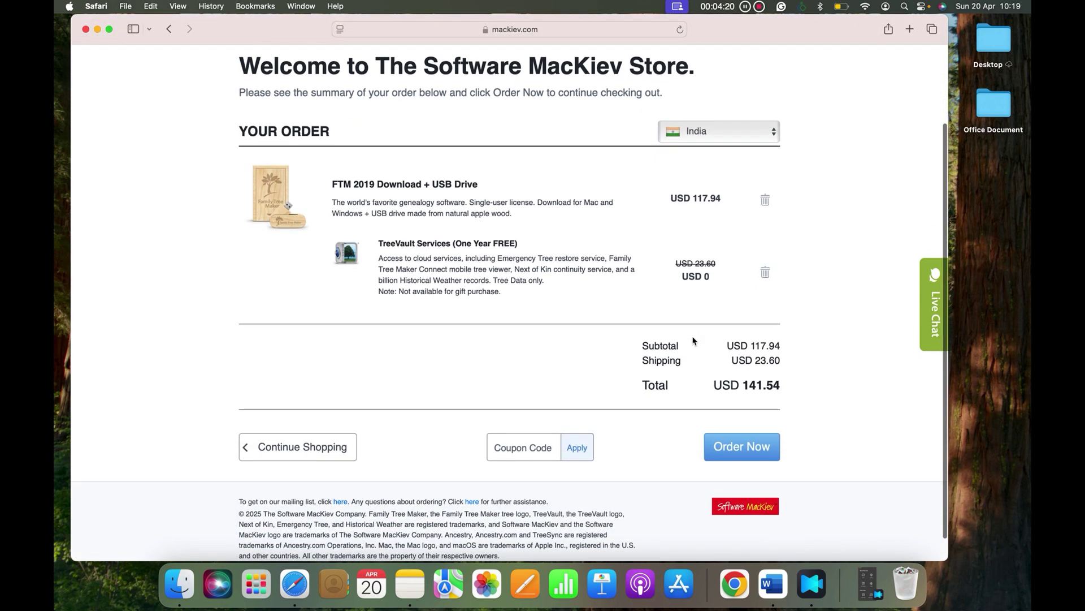
click(750, 134)
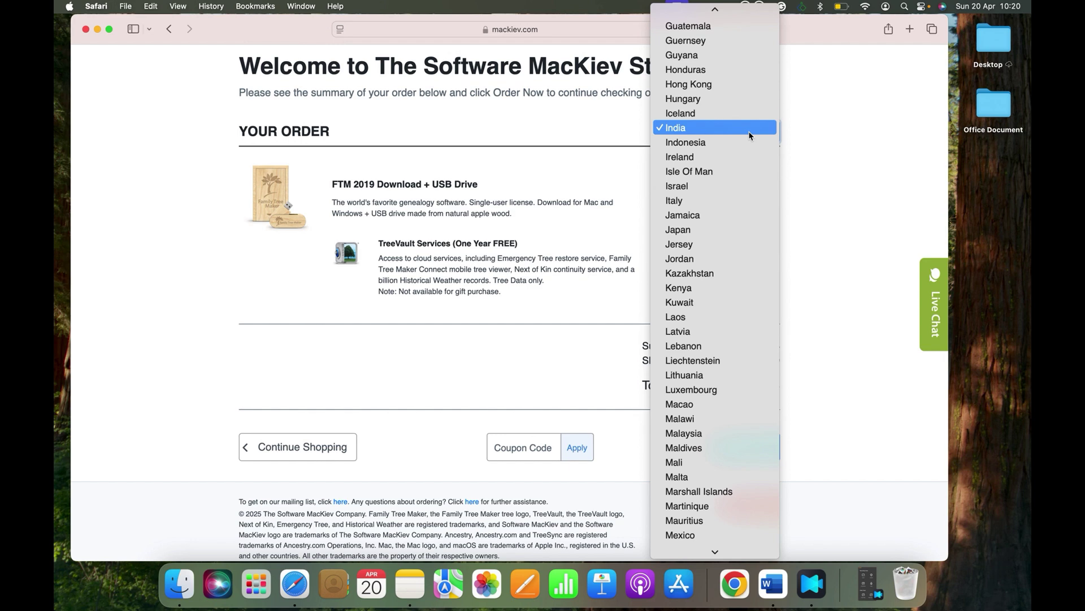
key(u)
key(Return)
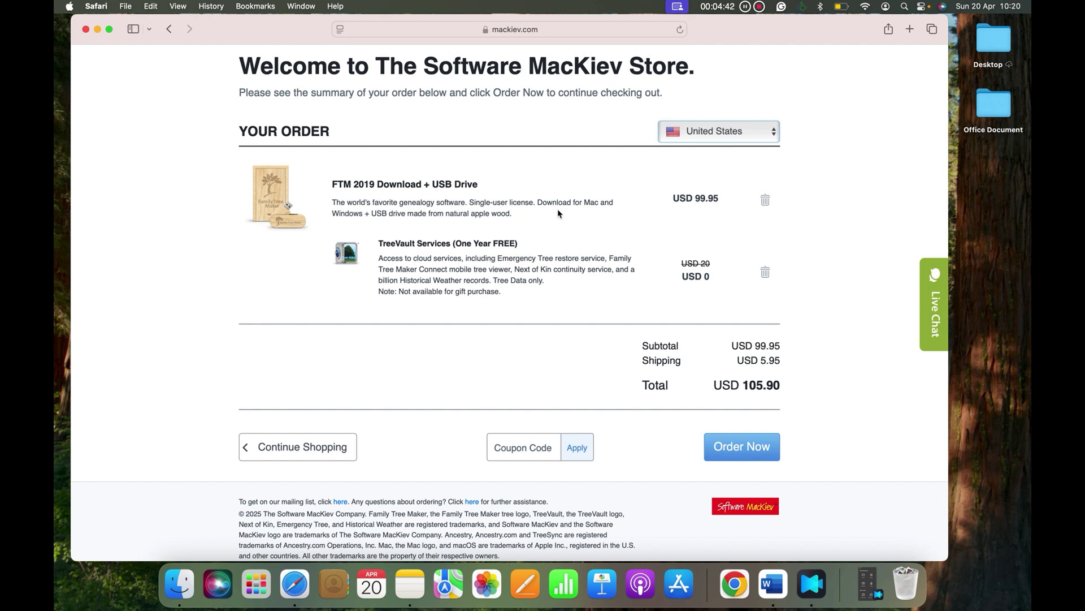
click(750, 456)
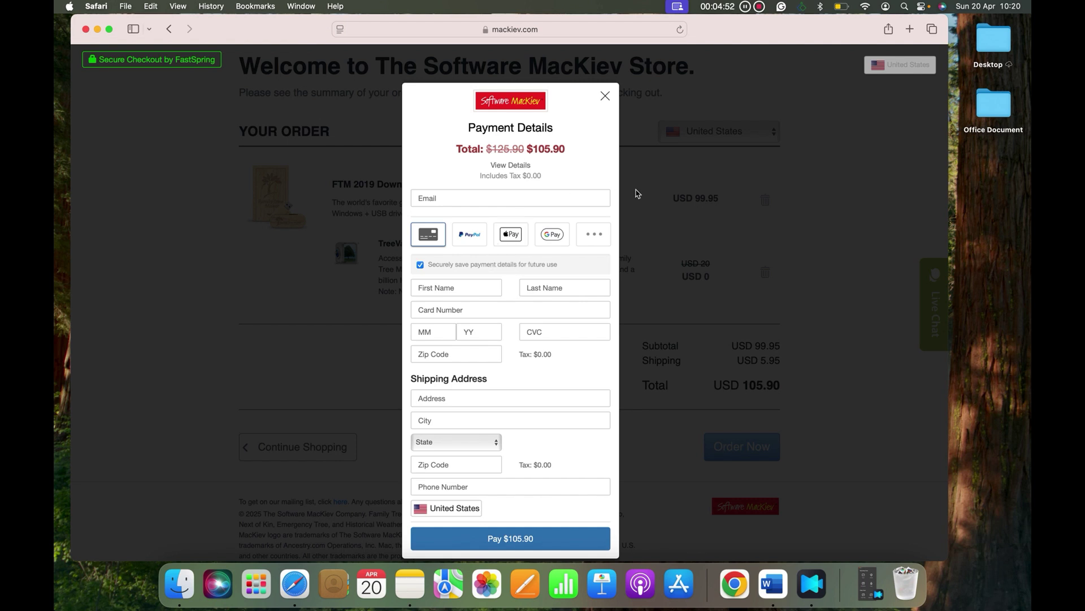
Submit the payment details to reach the FTM 2019 order confirmation
click(746, 7)
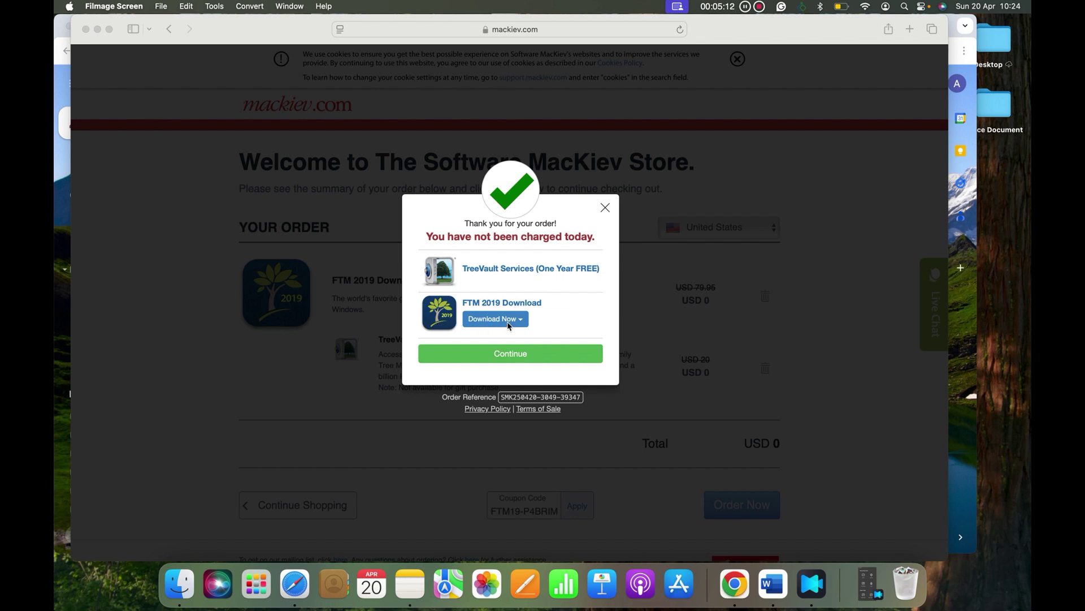
Download FTM2019.dmg, allowing the file server, and display its download progress
click(512, 323)
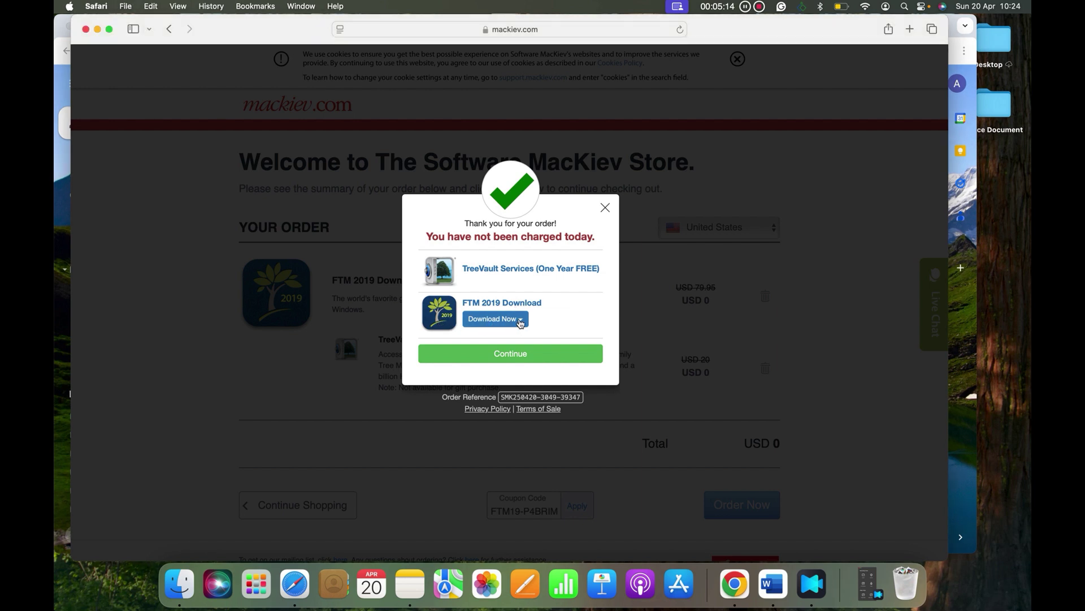
click(521, 321)
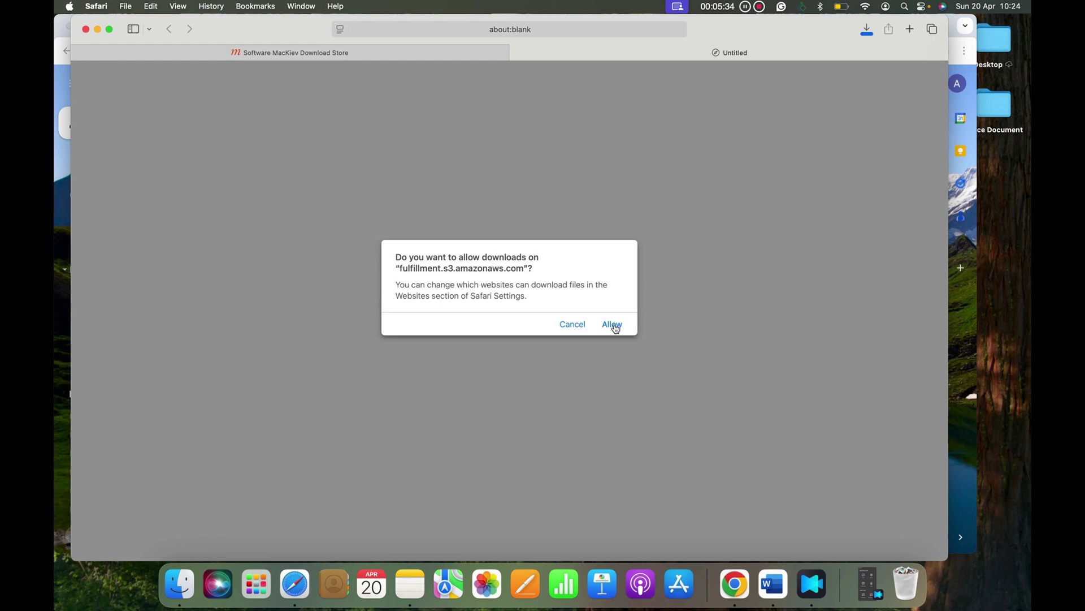
click(612, 325)
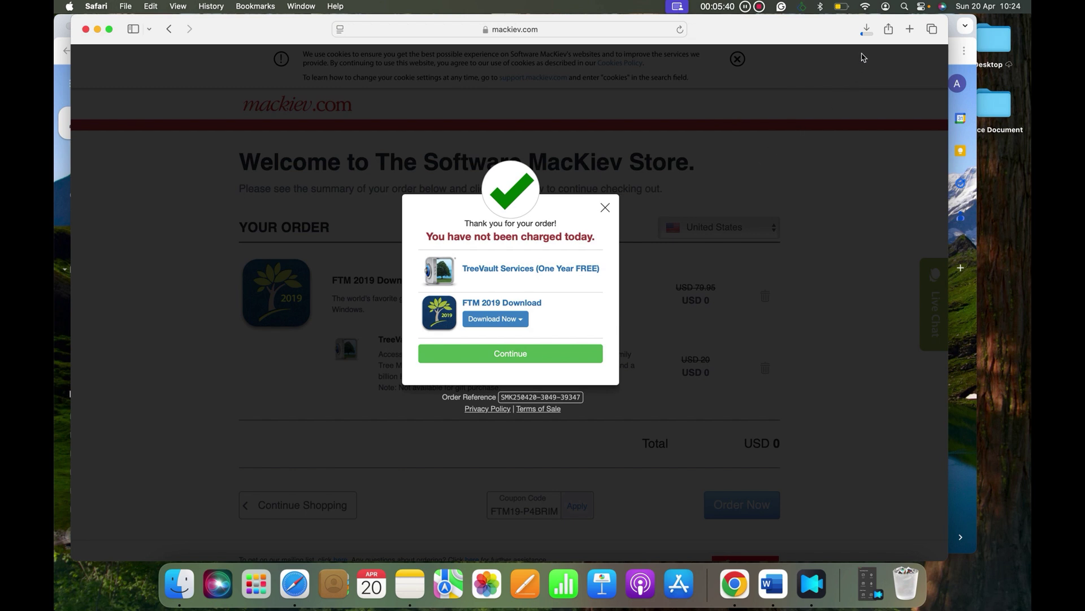
click(866, 32)
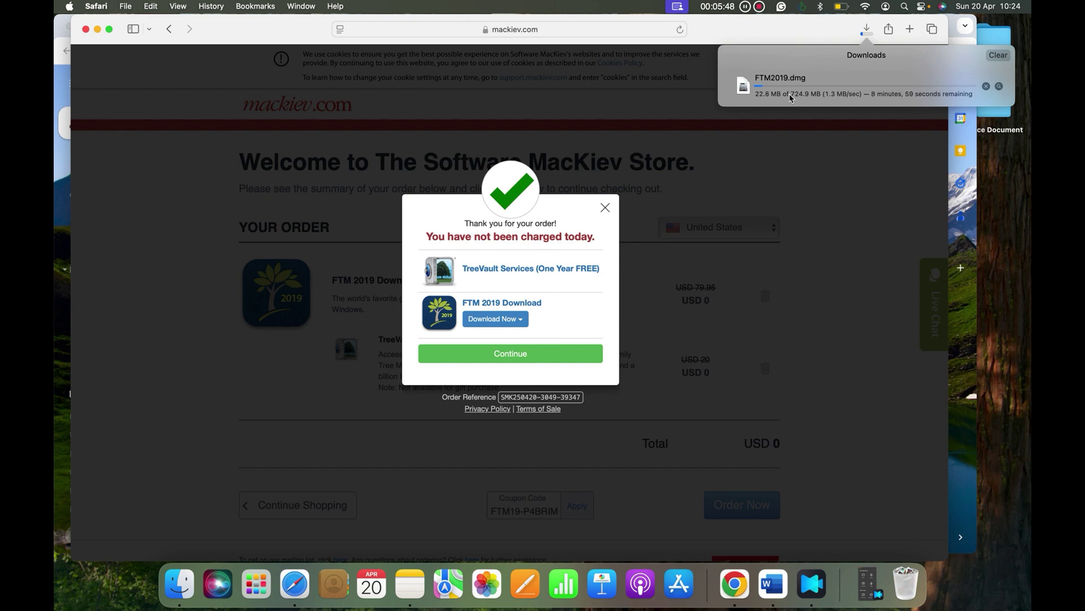
Mount the finished FTM2019-2.dmg and run the Family Tree Maker 2019.pkg installer
click(744, 6)
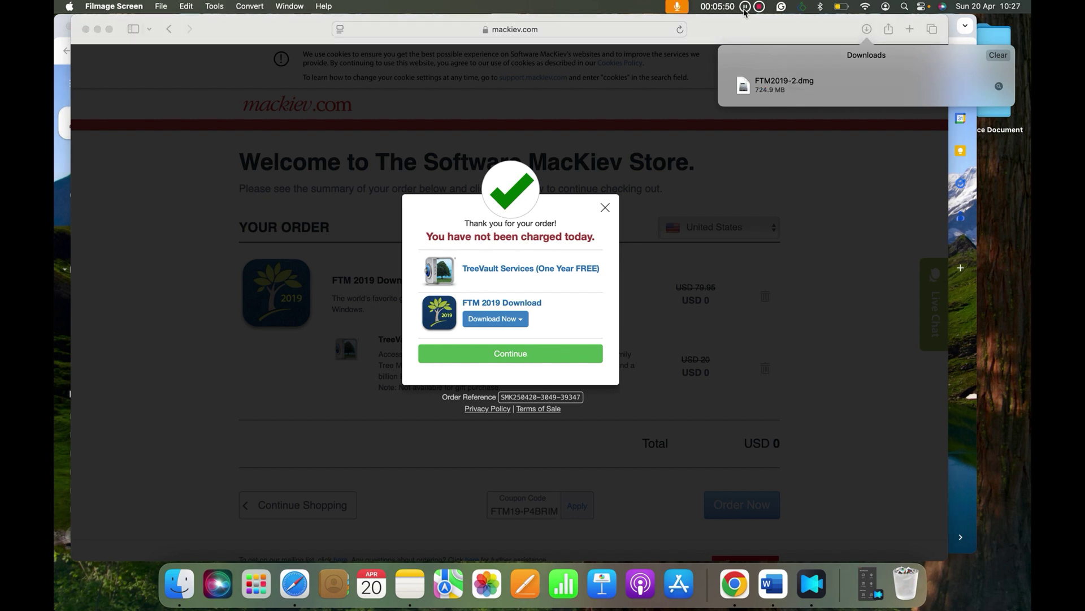
click(782, 87)
click(783, 87)
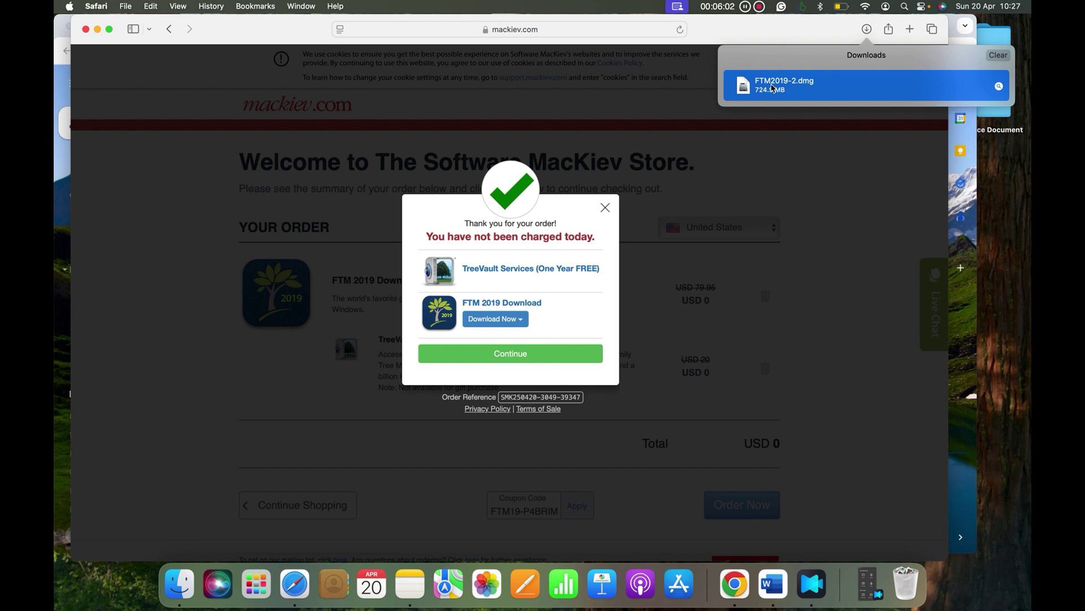
double_click(766, 87)
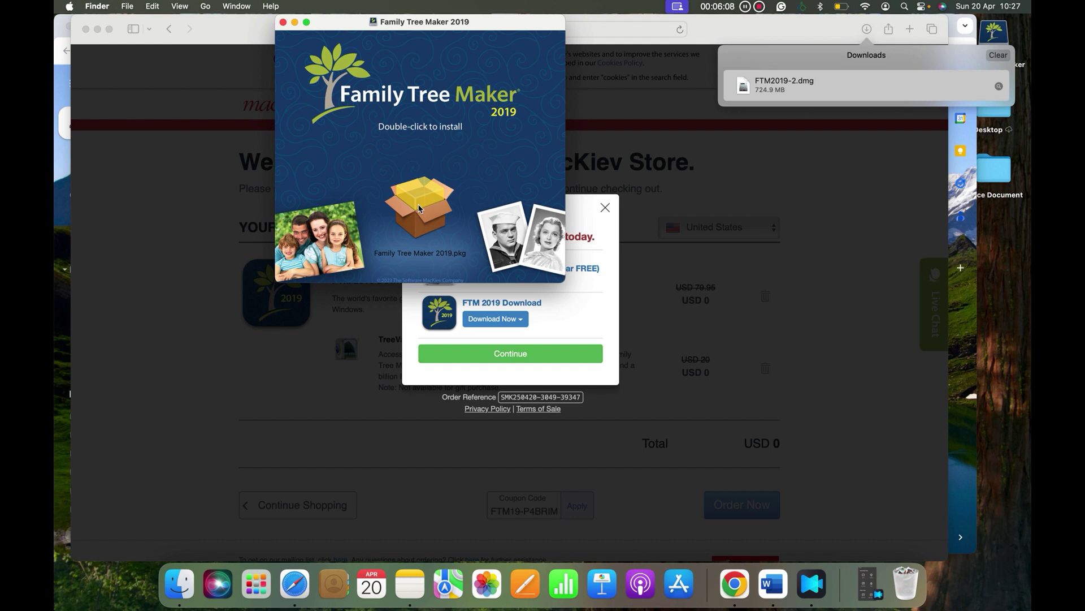
double_click(419, 208)
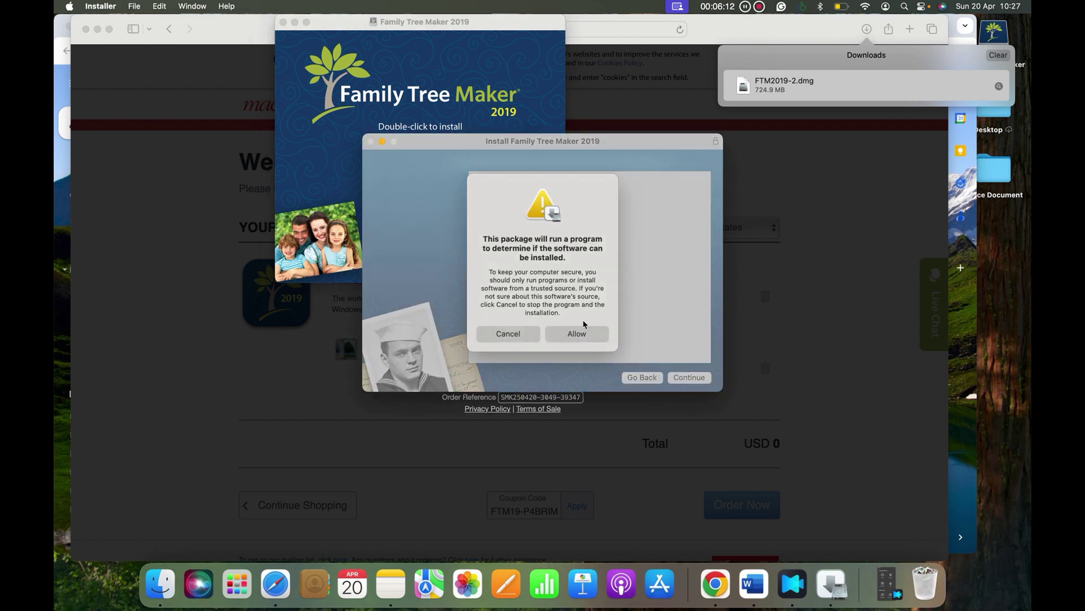
Confirm tree backups are made, agree to the licence, and keep United States as Ancestry search priority
click(577, 333)
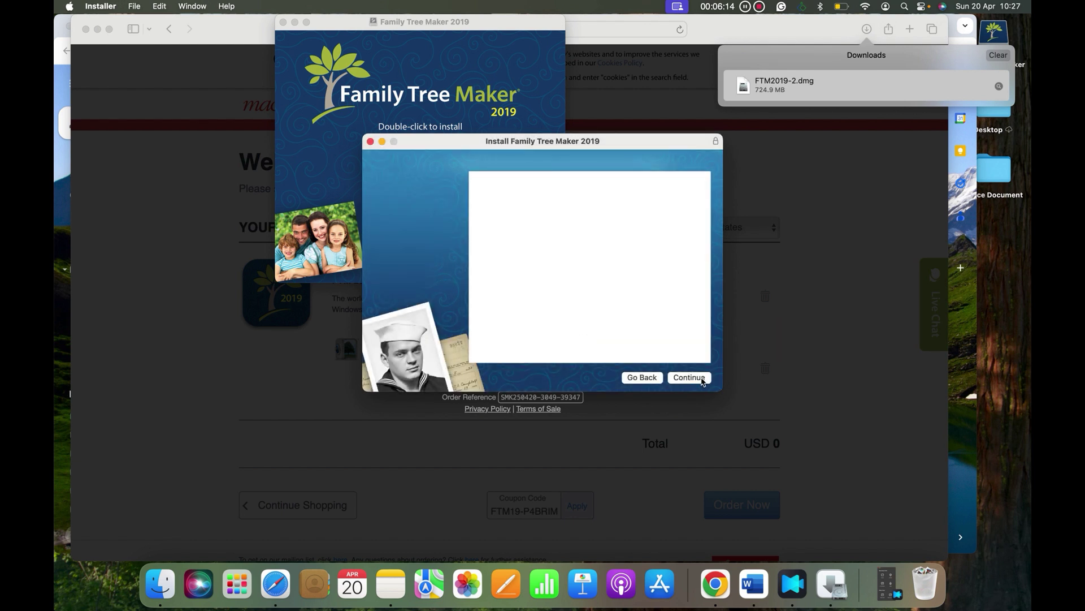
click(702, 382)
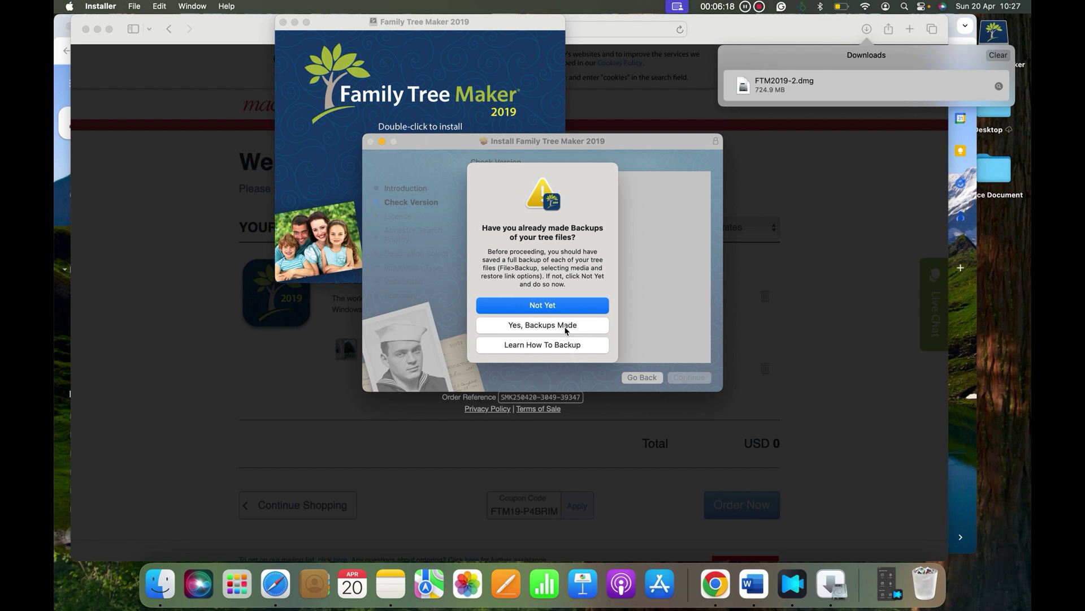
click(566, 329)
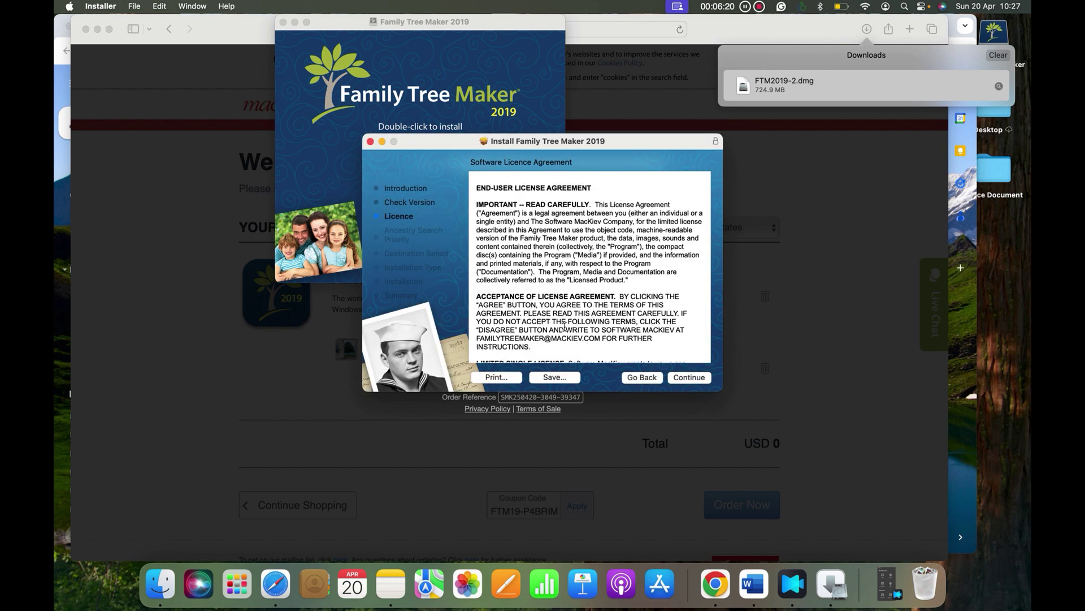
click(685, 377)
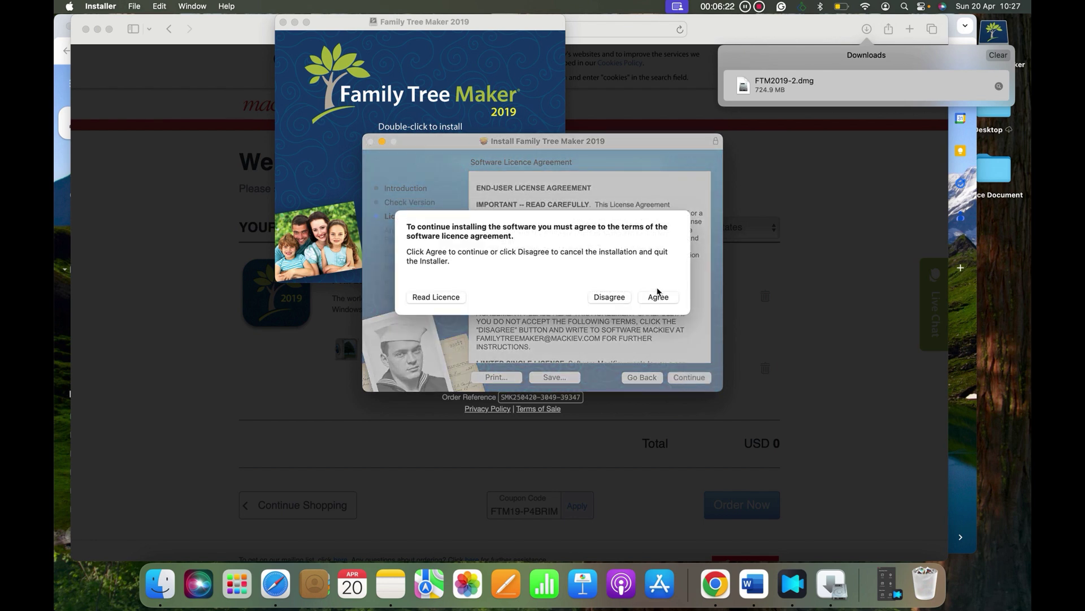
click(657, 297)
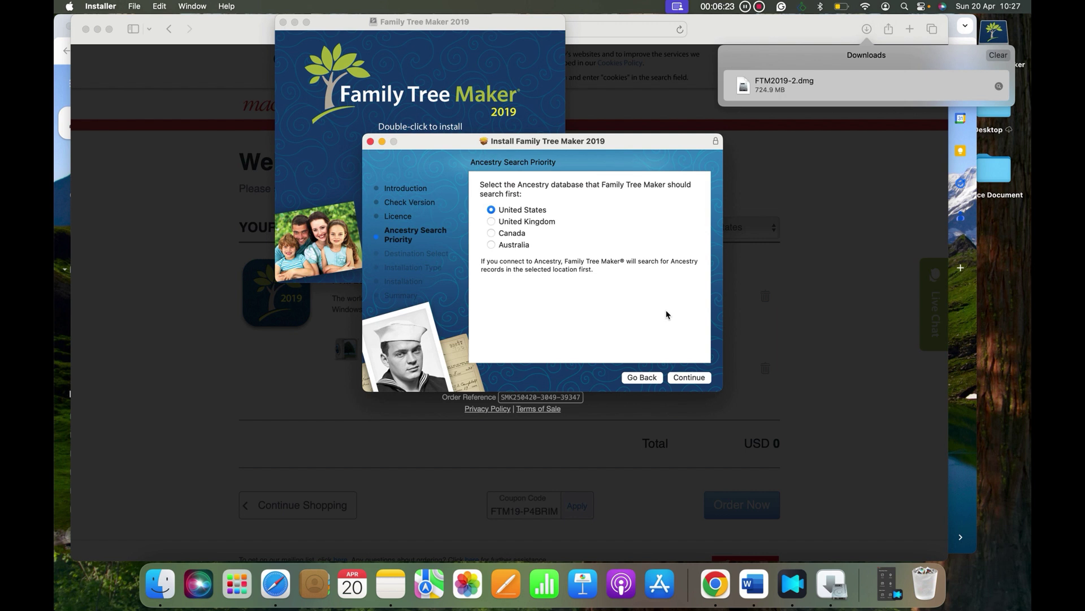
click(686, 379)
Start the installation and authorise it with the admin password
click(686, 379)
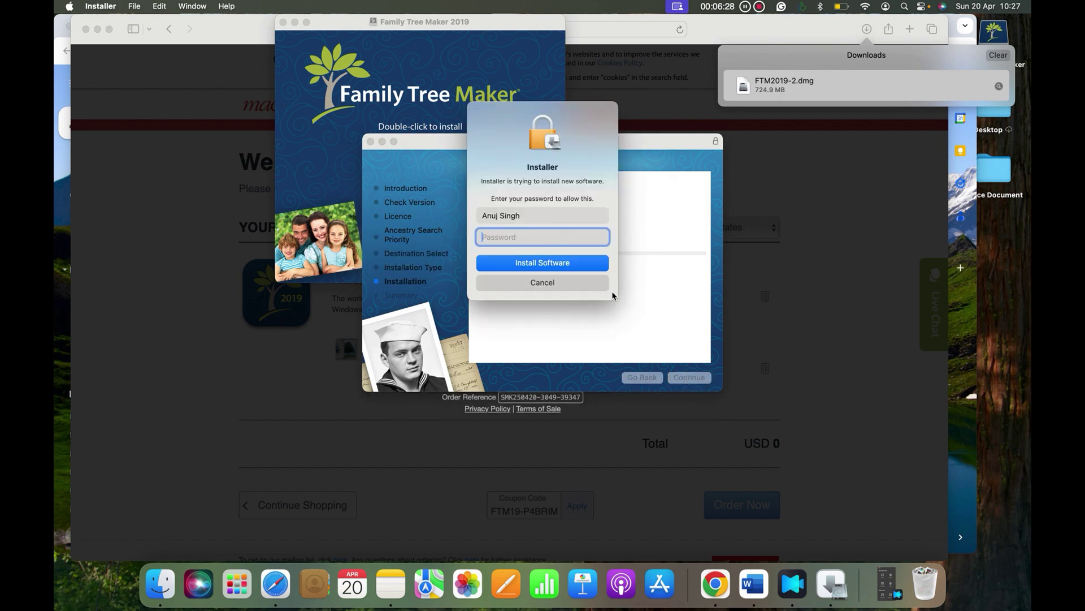
text(•••••••••)
key(Return)
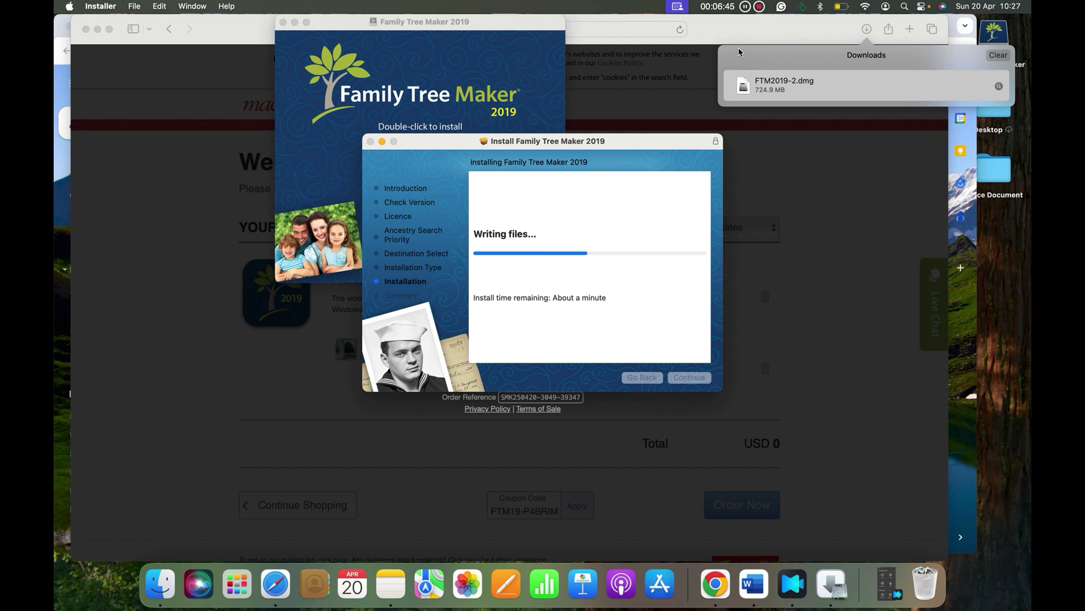
click(747, 9)
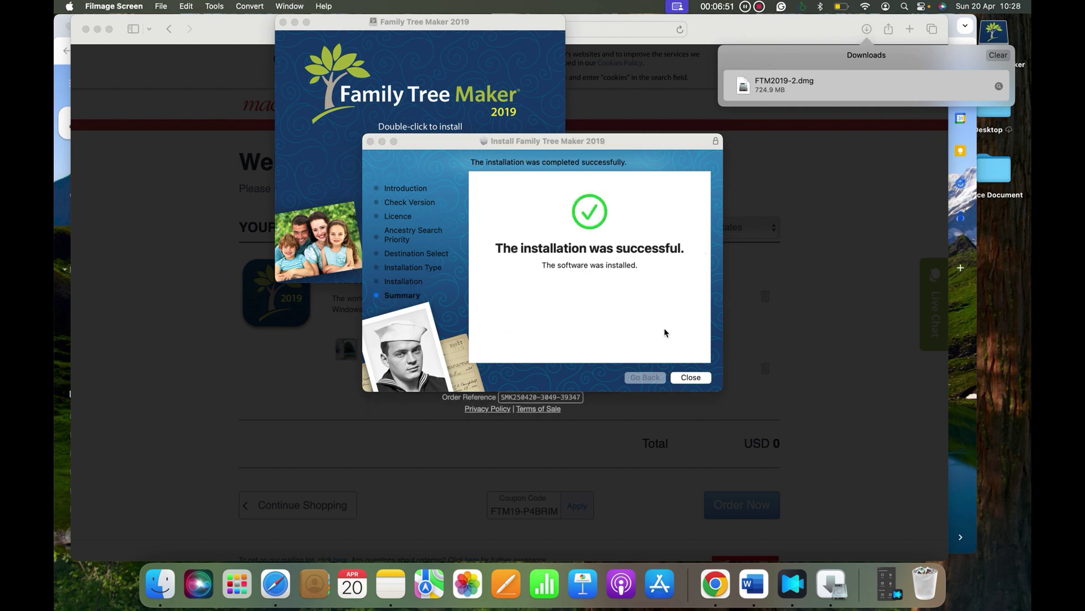
Close the Installer after the successful Family Tree Maker 2019 installation
click(690, 377)
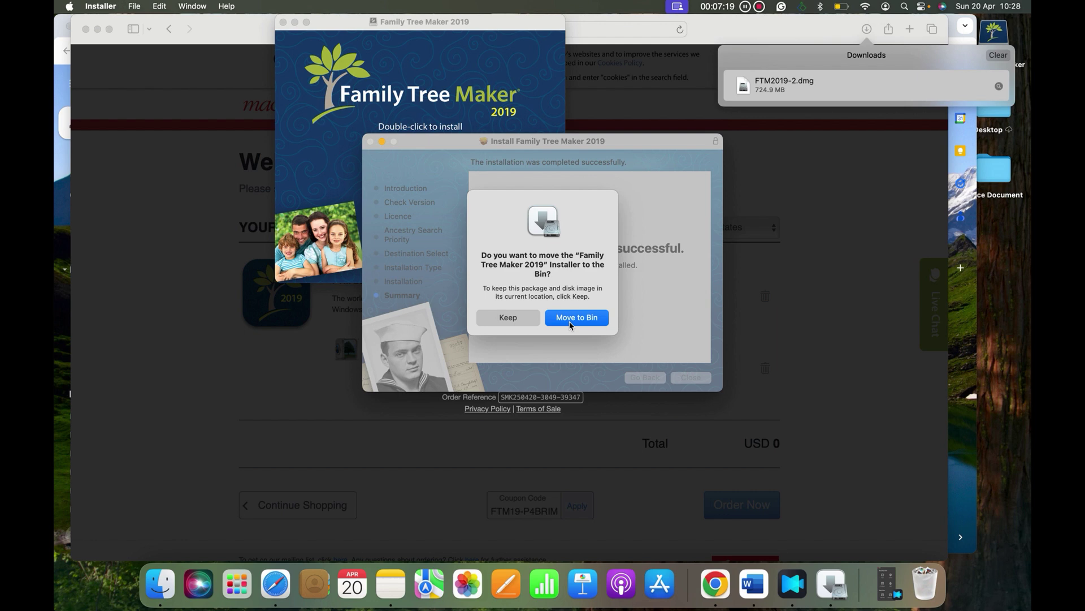
Move the installer to the Bin, then launch Family Tree Maker 2019 via Spotlight search 'family tree'
click(571, 318)
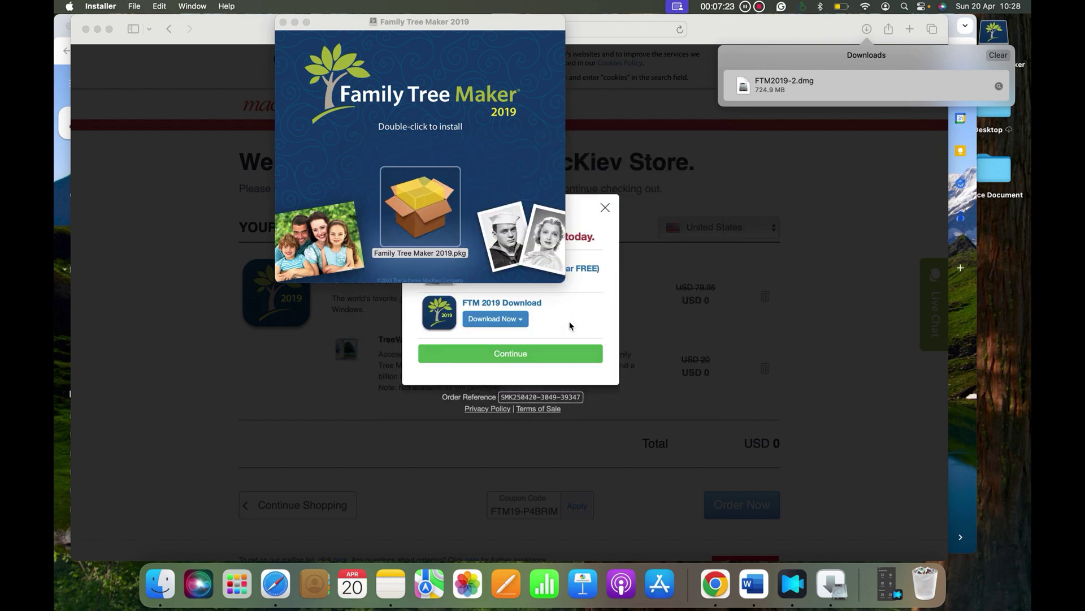
click(904, 7)
text(family tree)
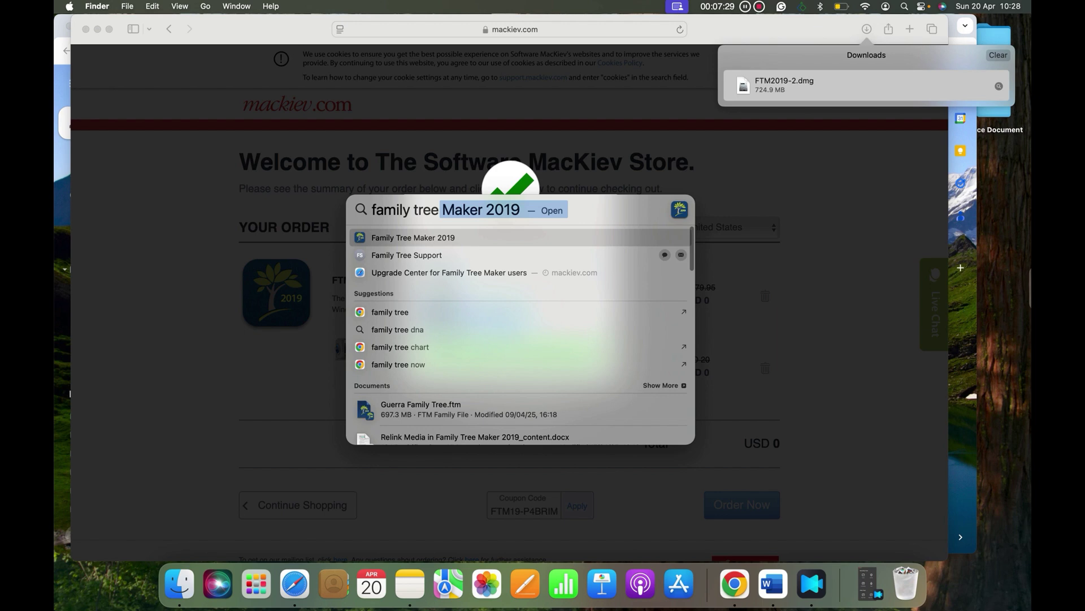
key(Return)
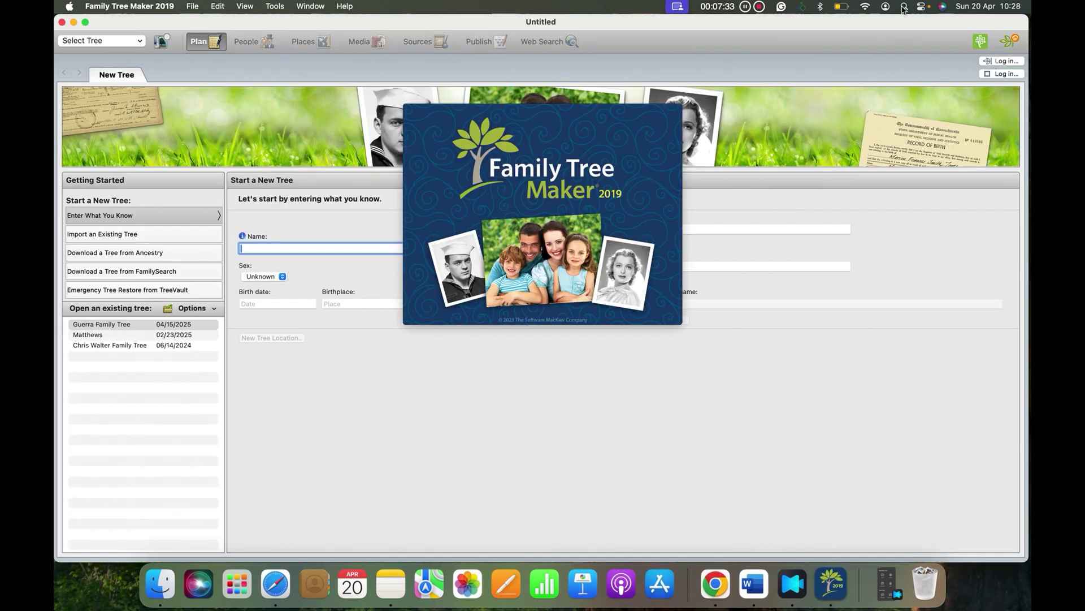
click(759, 8)
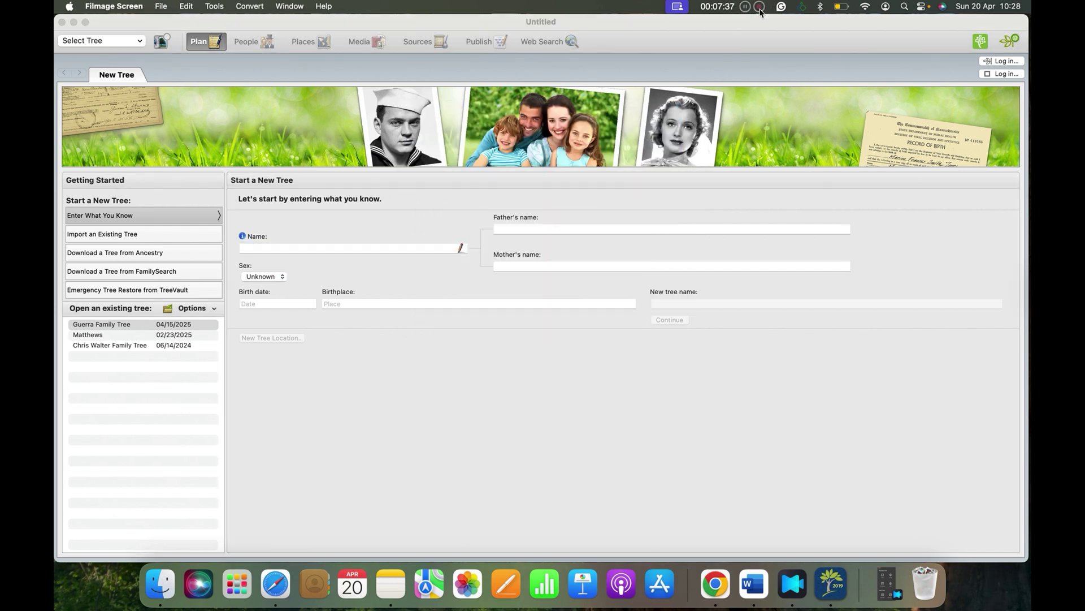